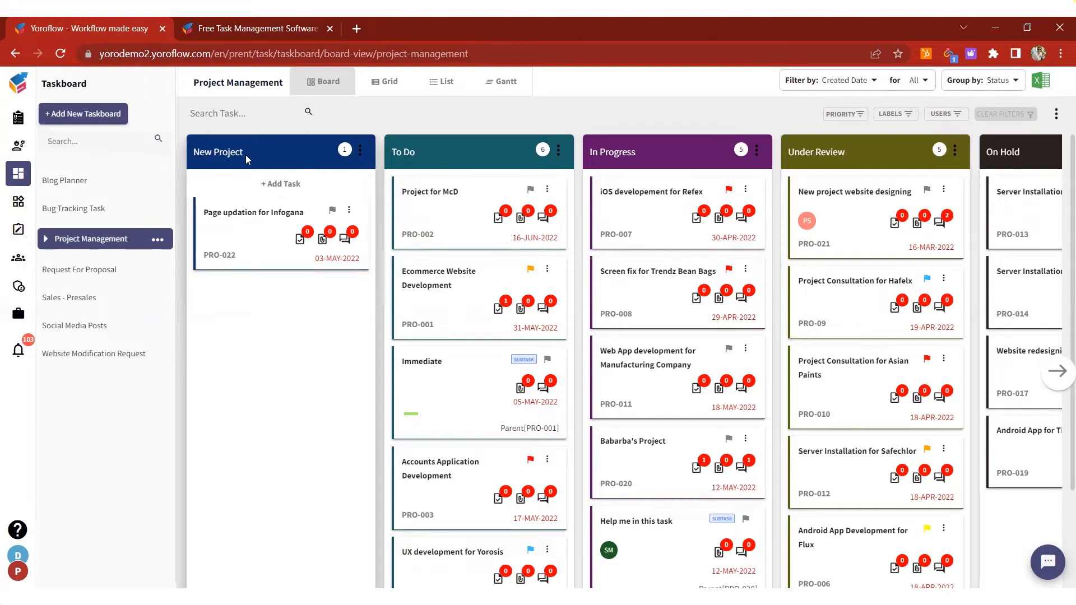
Look through the status columns of the Project Management board, from New Project to Completed and back
drag(194, 151, 253, 152)
drag(391, 152, 433, 153)
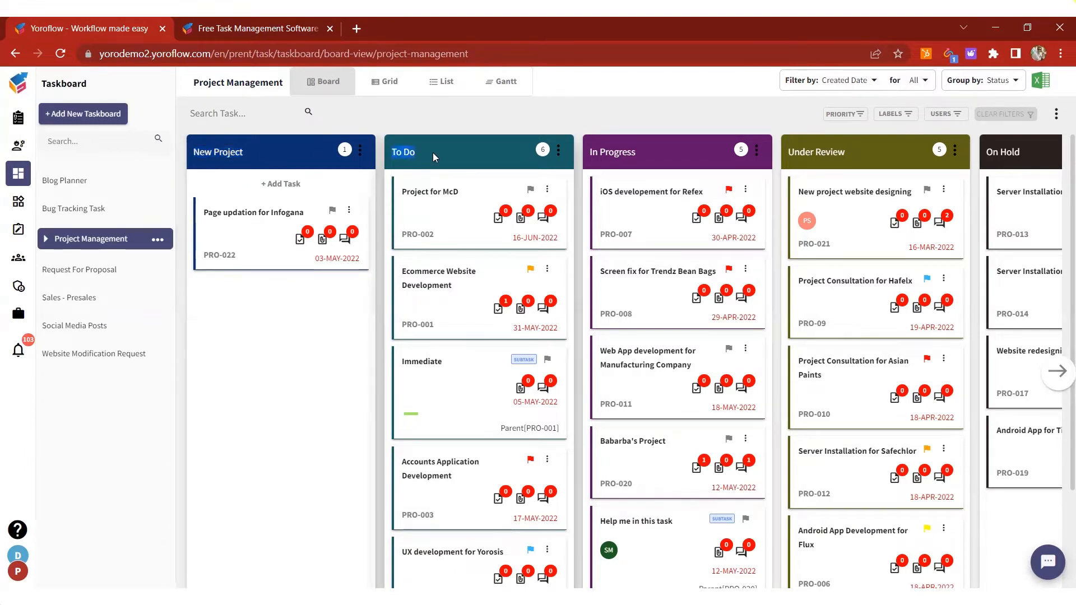
drag(590, 153, 690, 151)
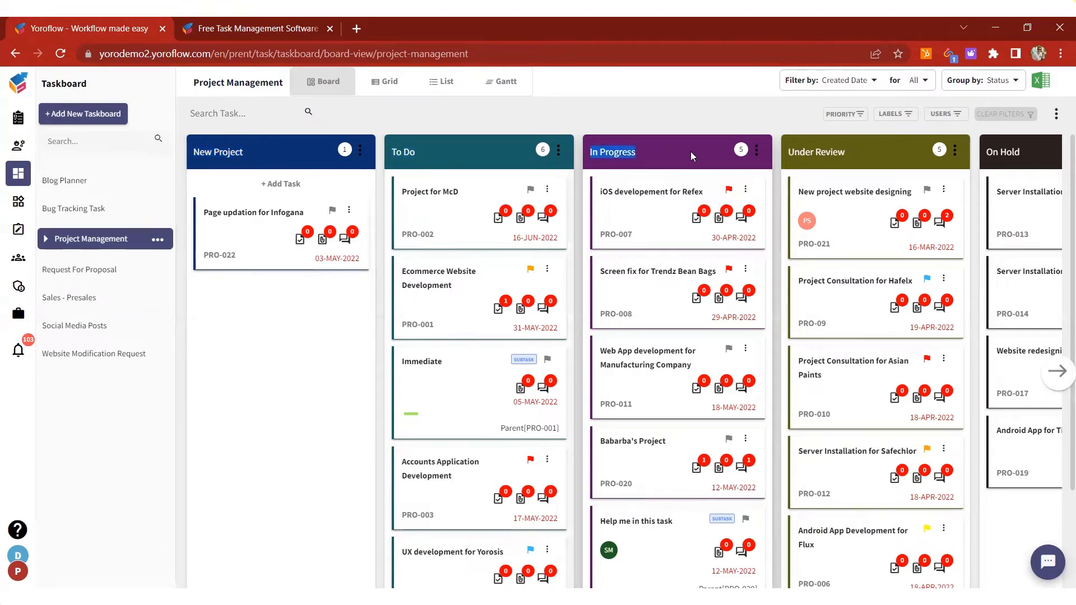
click(1057, 372)
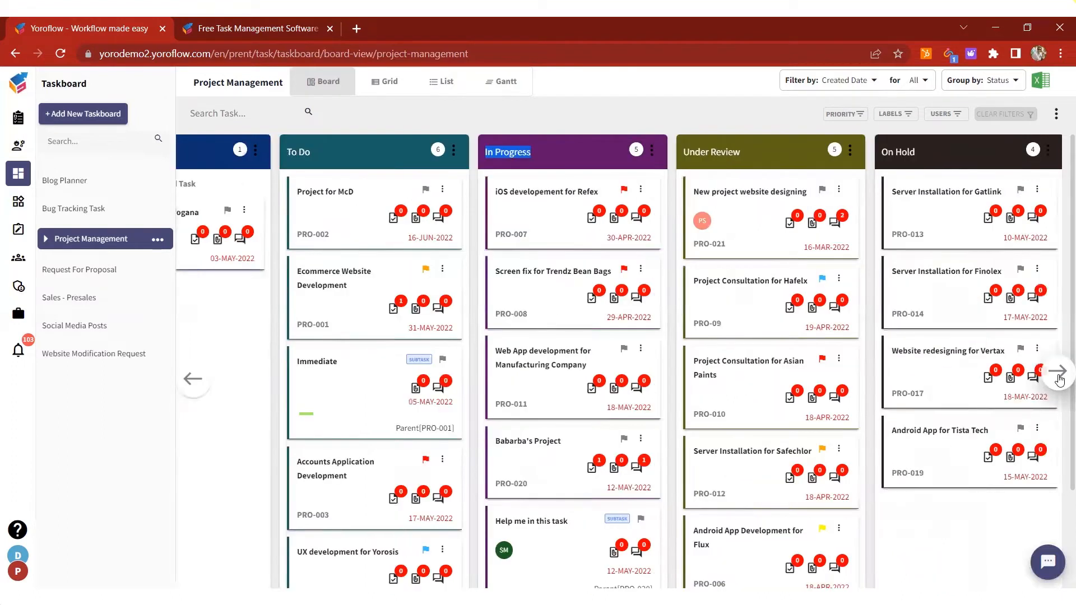
click(1057, 372)
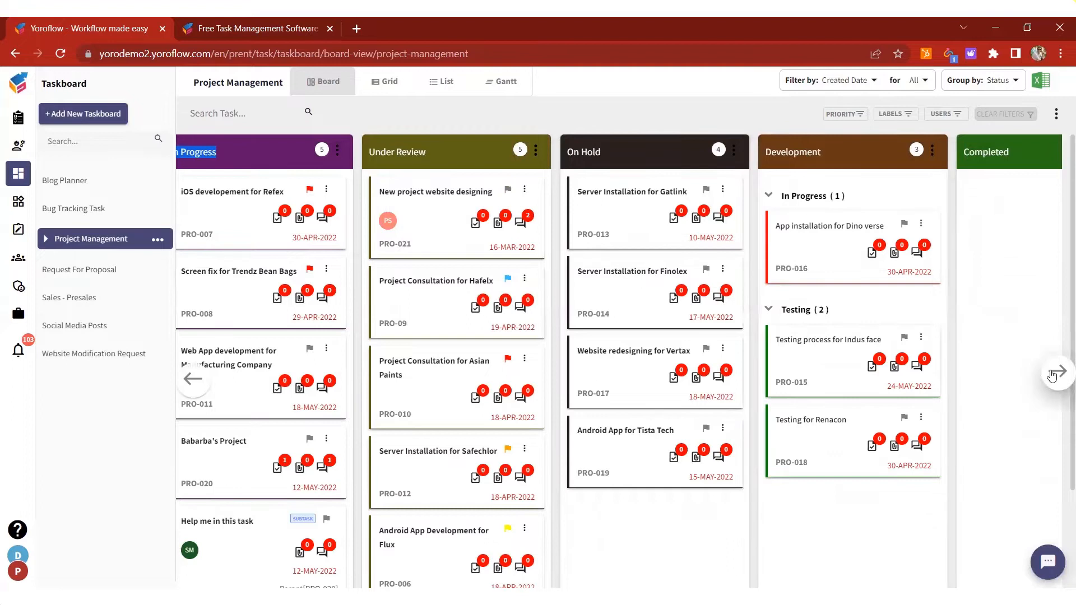
click(1057, 371)
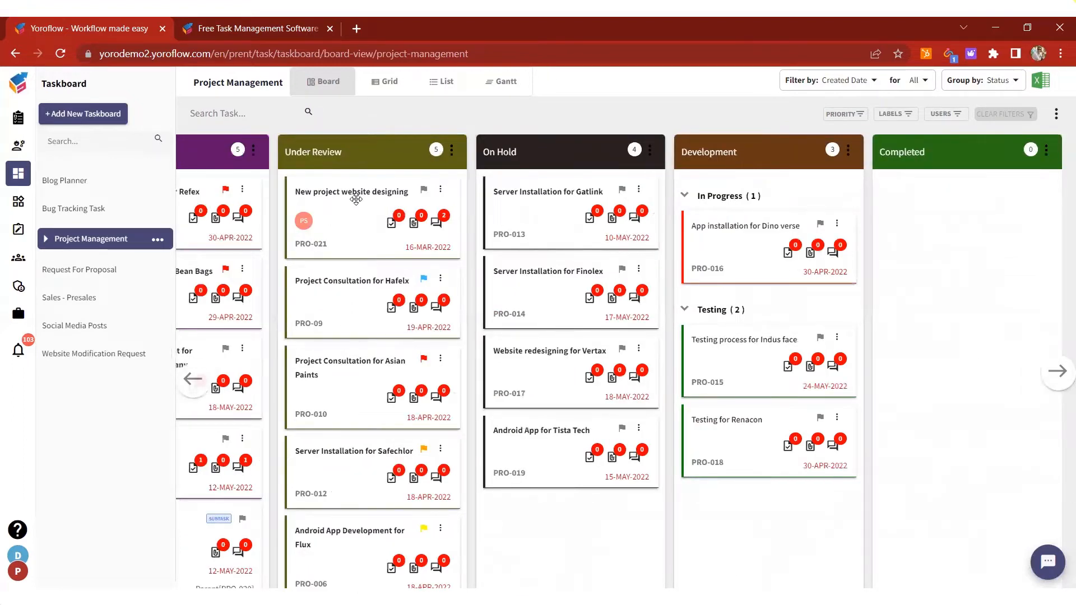
click(191, 381)
click(191, 383)
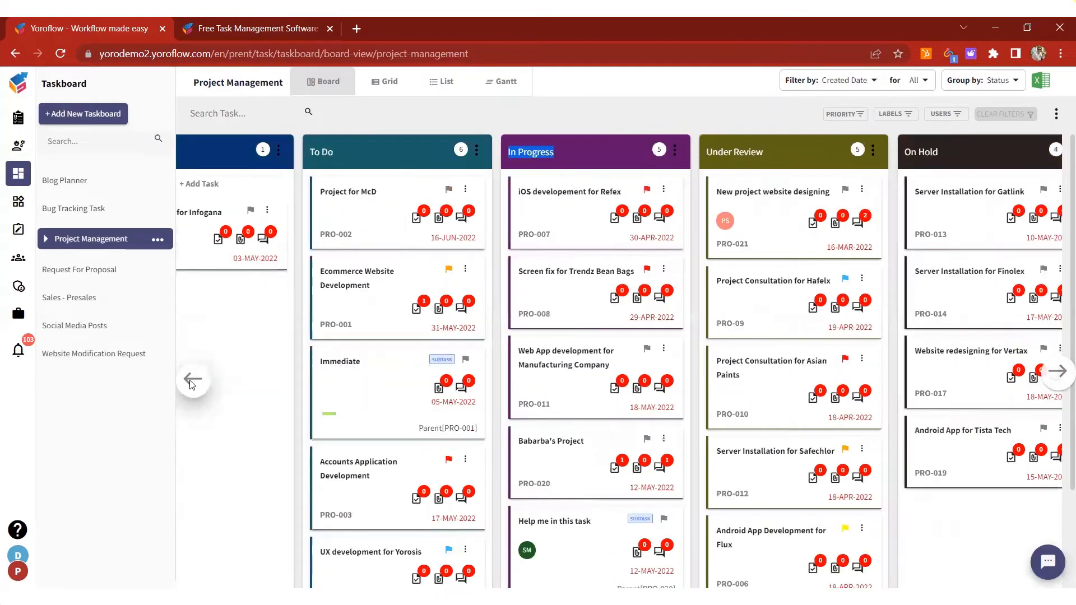
click(191, 383)
click(191, 382)
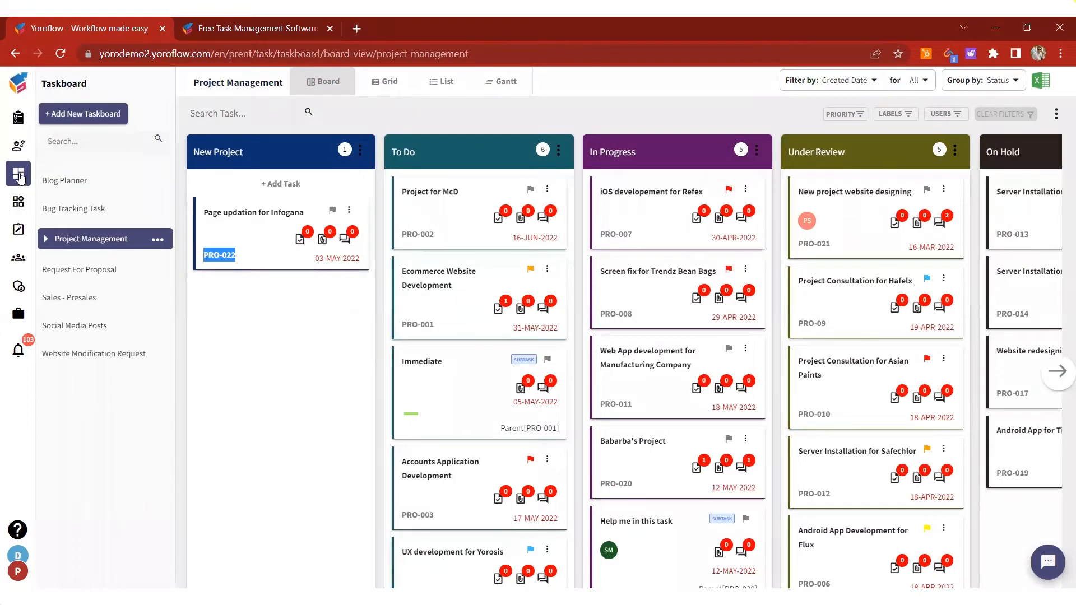
Start adding a new taskboard and browse the available templates down to Project Management and Software Development
click(86, 120)
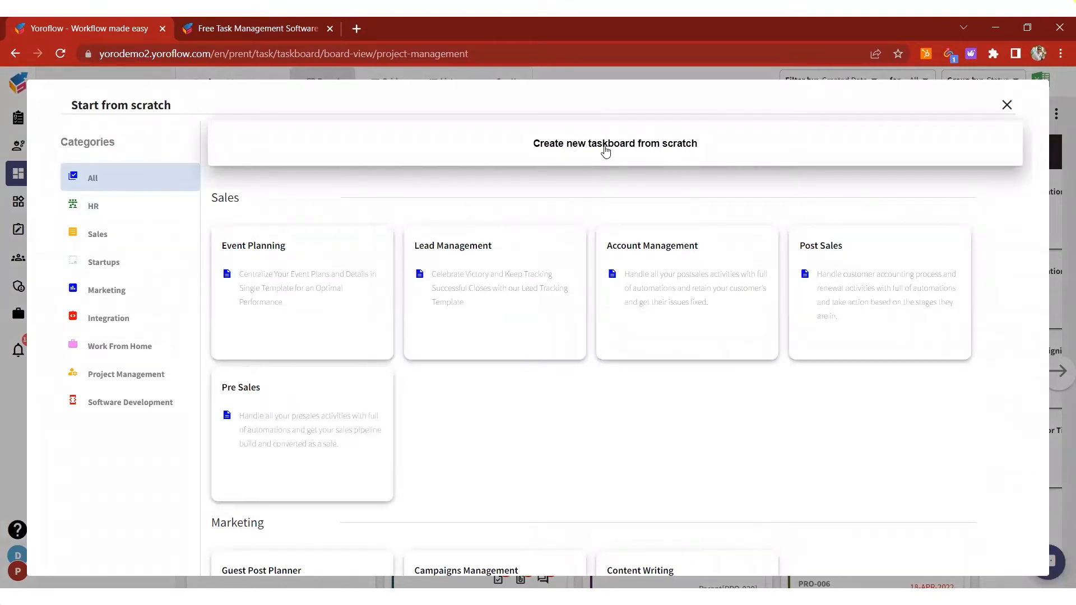
scroll(503, 273, down, 4)
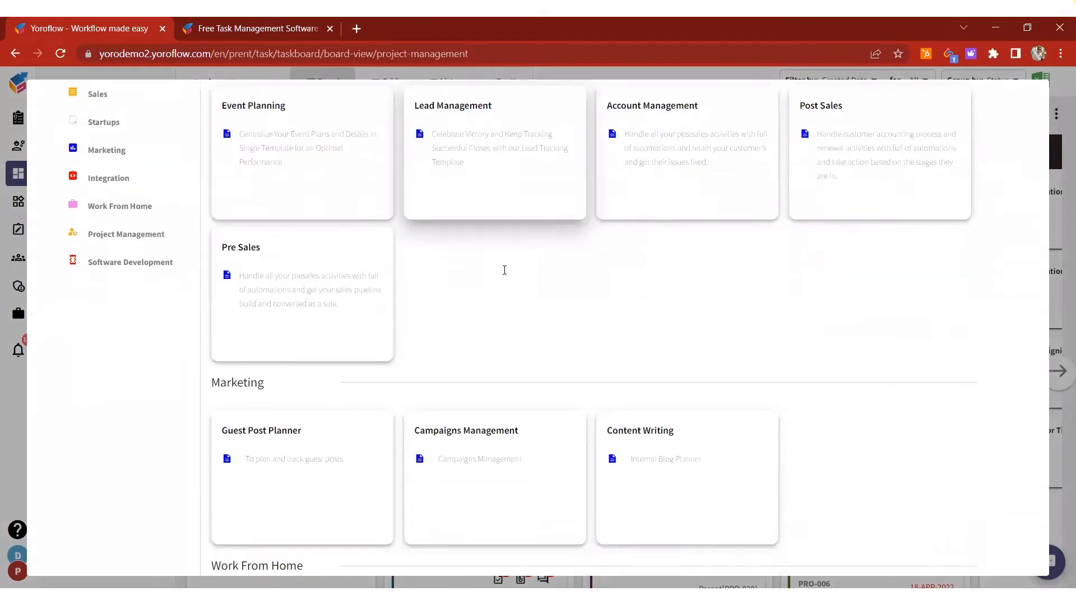
scroll(504, 272, down, 7)
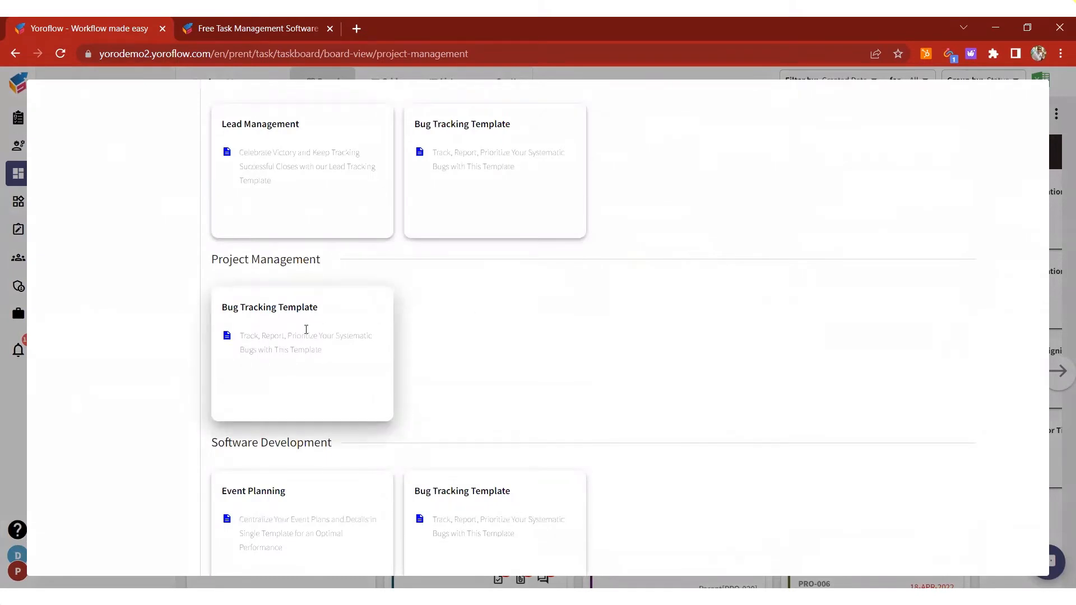
click(305, 329)
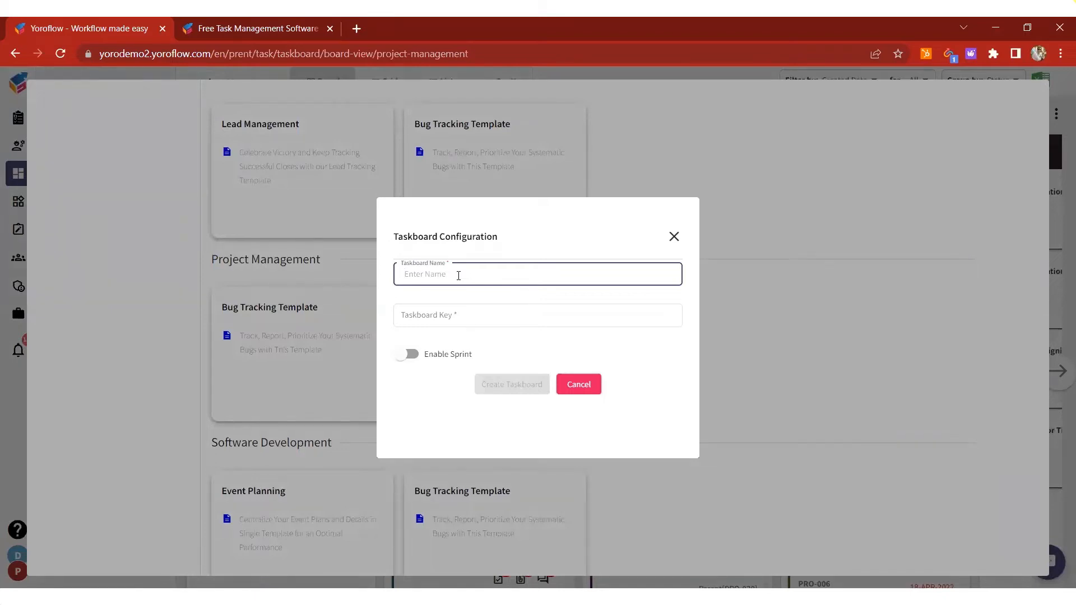
click(674, 236)
scroll(595, 341, up, 15)
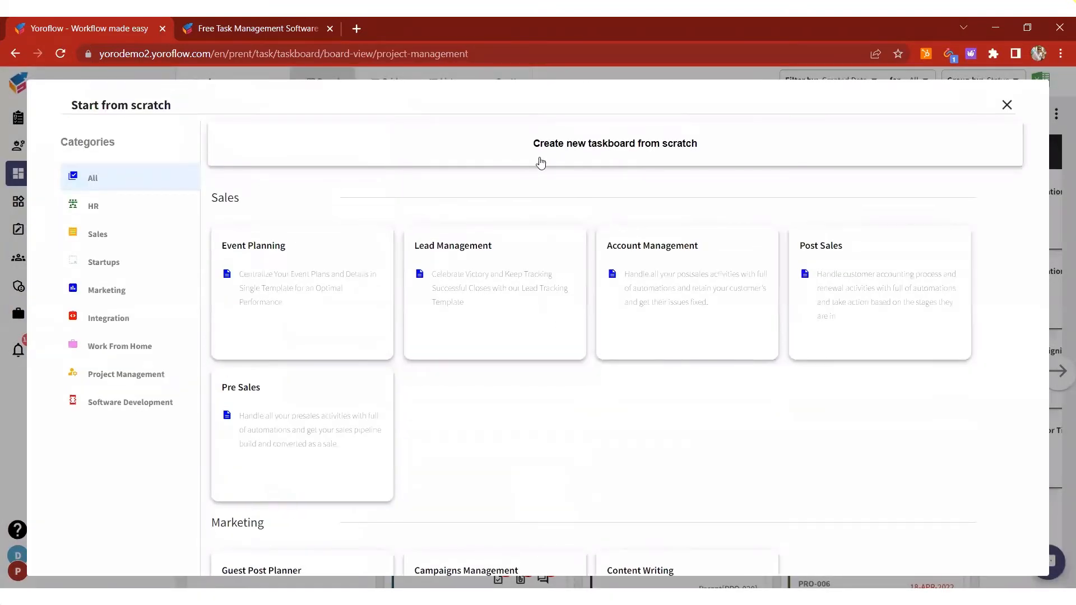
Start a new taskboard from scratch and name it with the owner's possessive first name followed by "Project"
click(637, 147)
click(521, 199)
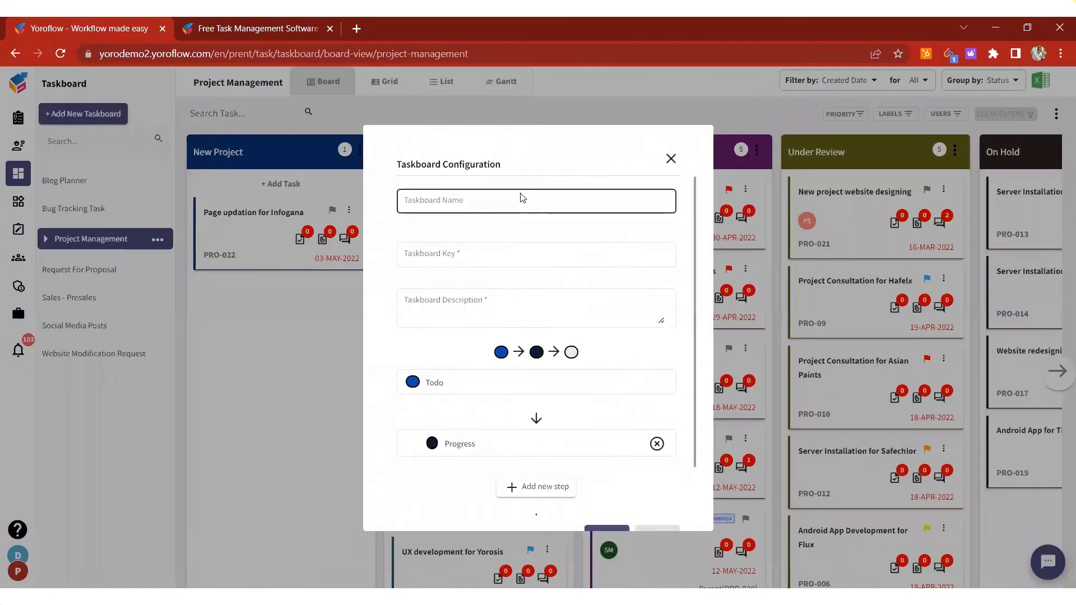
click(512, 196)
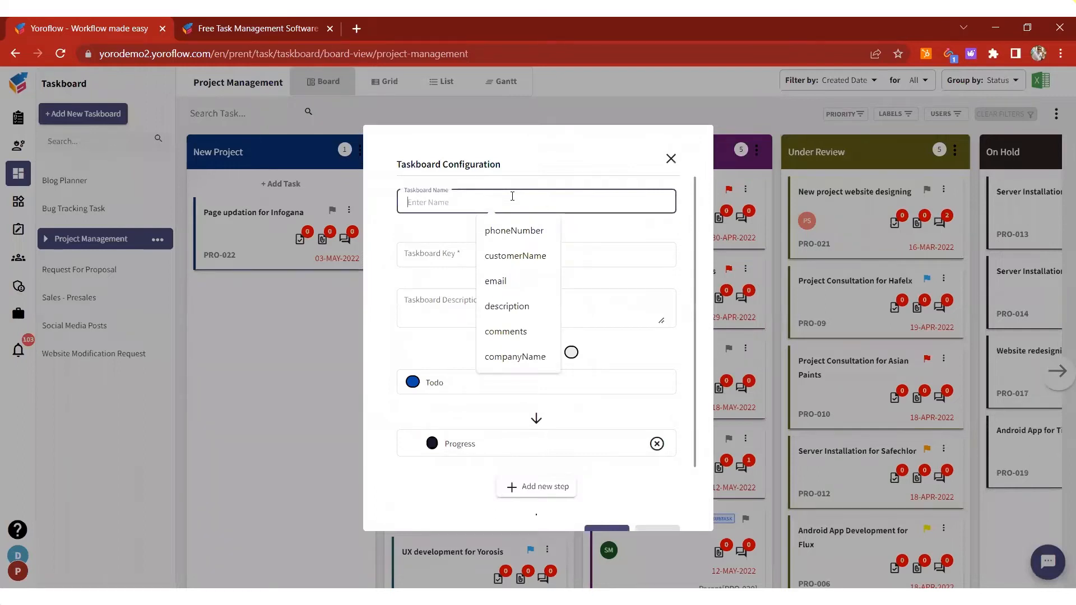
text(Mari)
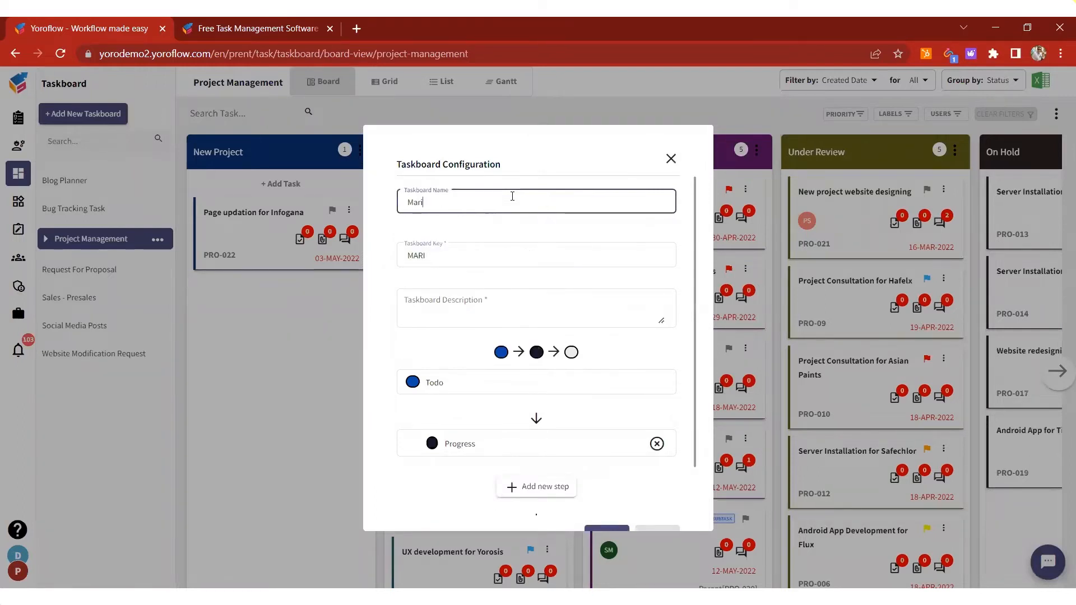
text(a's Project)
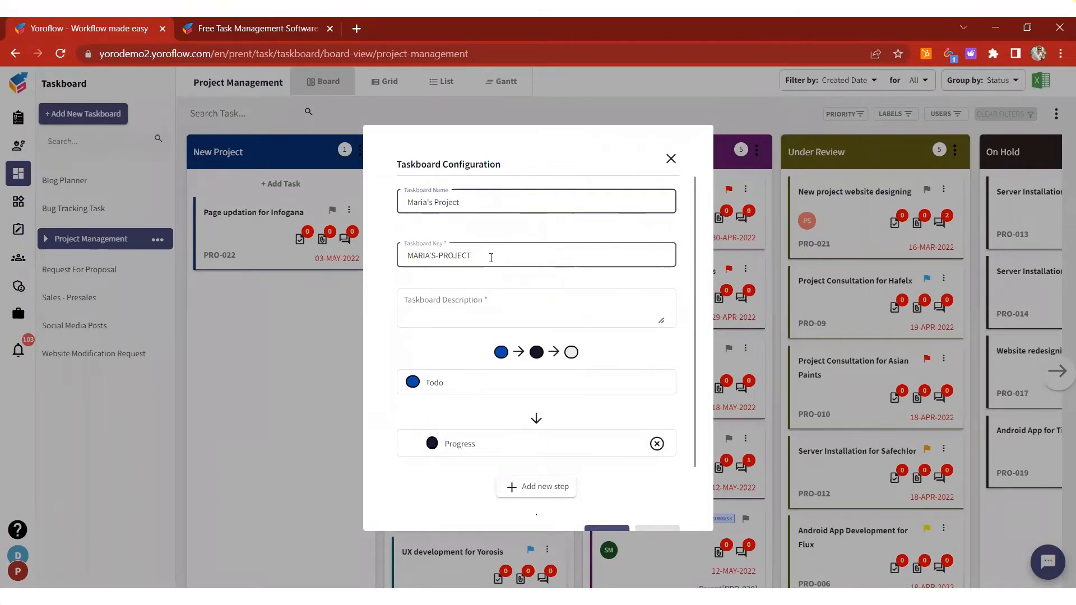
Copy the taskboard key into the taskboard description
drag(490, 258, 366, 263)
key(ctrl+c)
click(521, 304)
key(ctrl+v)
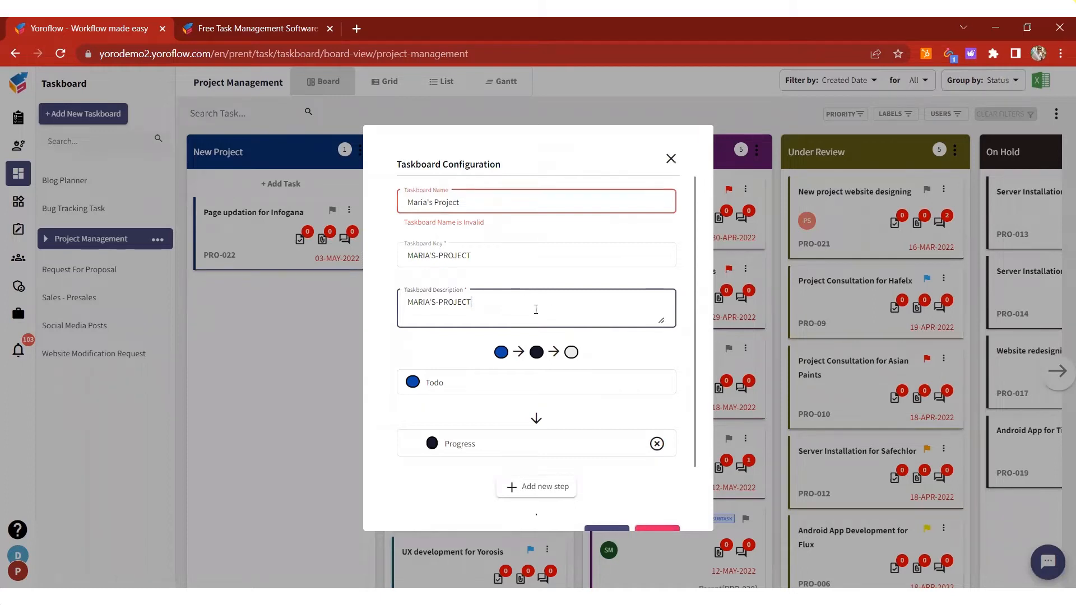
Remove the apostrophe from the taskboard name
click(509, 219)
click(429, 202)
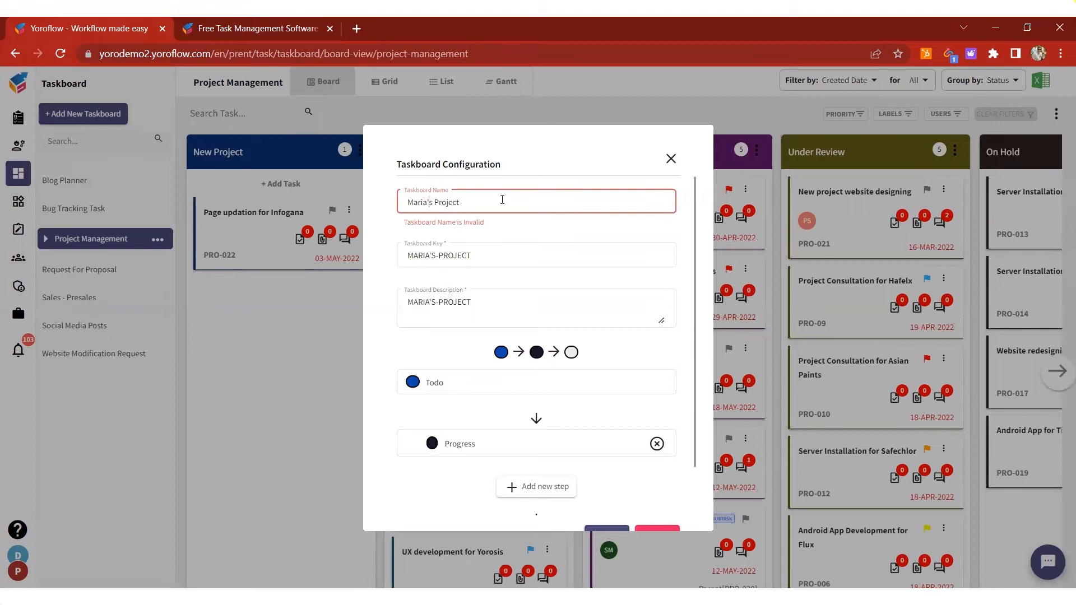
key(BackSpace)
Examine the Todo and Progress entries in the new taskboard's workflow steps
scroll(497, 235, down, 3)
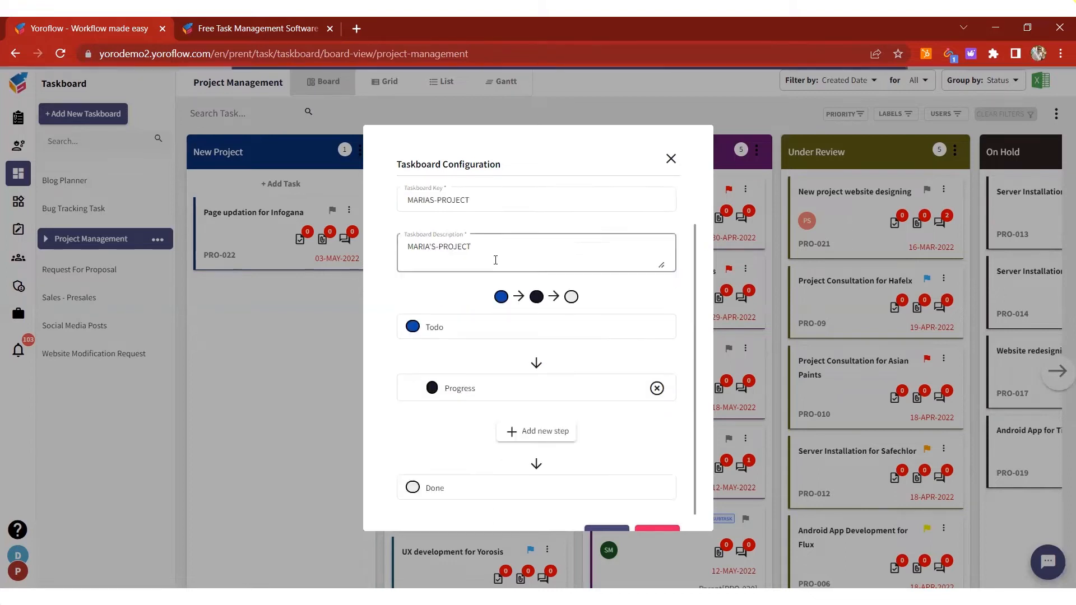
click(464, 290)
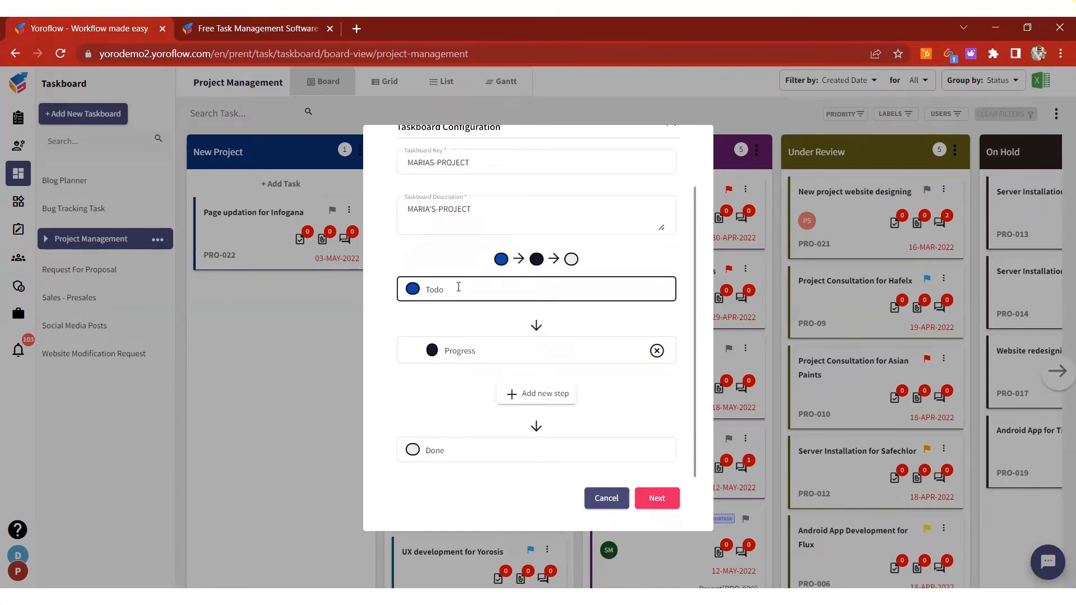
double_click(440, 289)
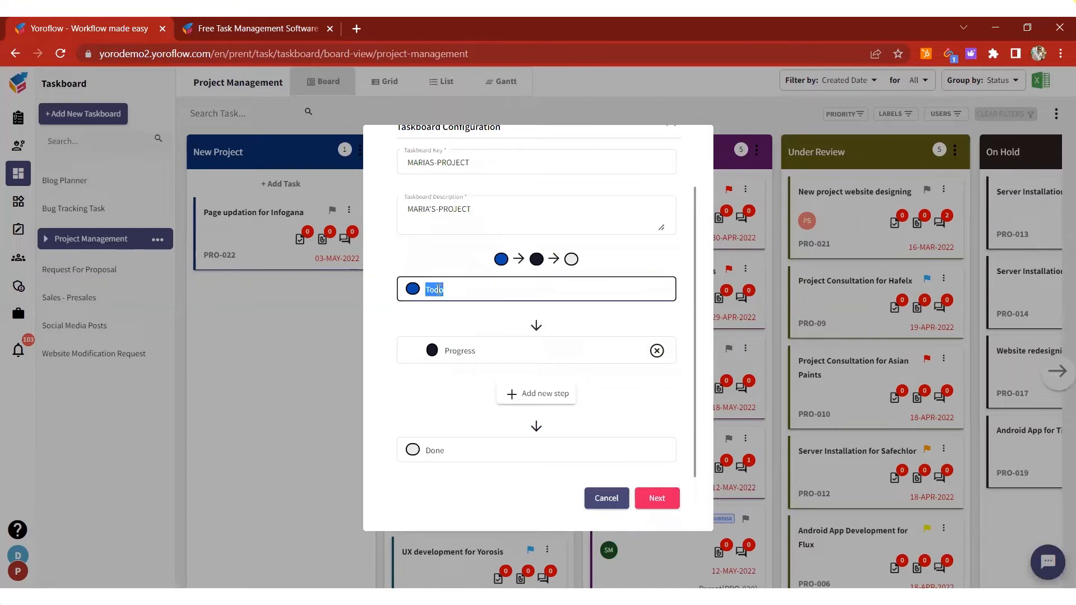
click(468, 358)
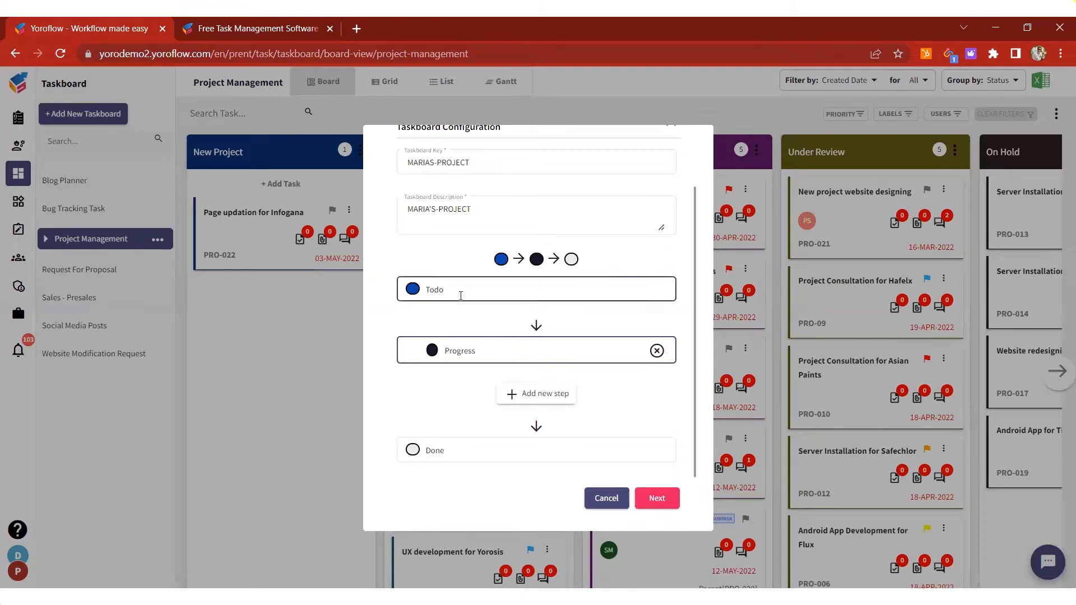
Add a blank workflow step after Progress, then delete both the blank step and Progress
click(543, 395)
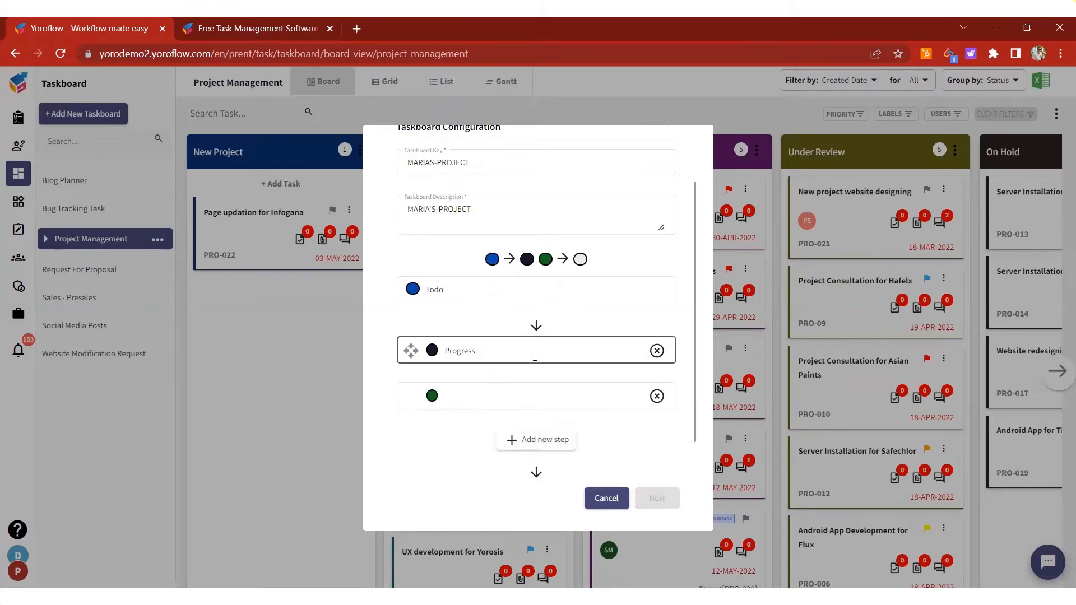
scroll(530, 350, down, 1)
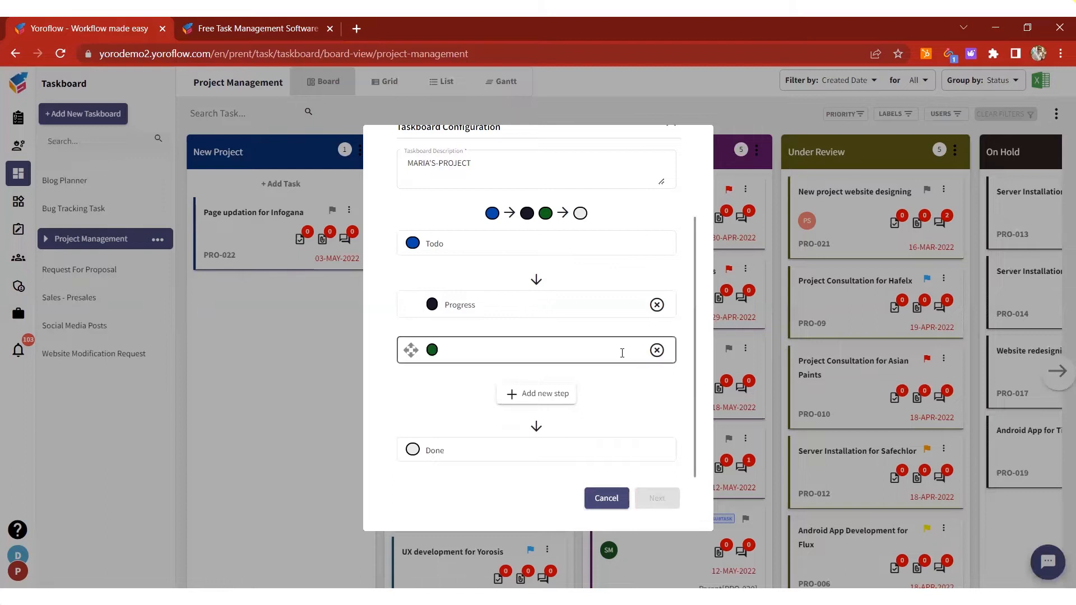
click(656, 350)
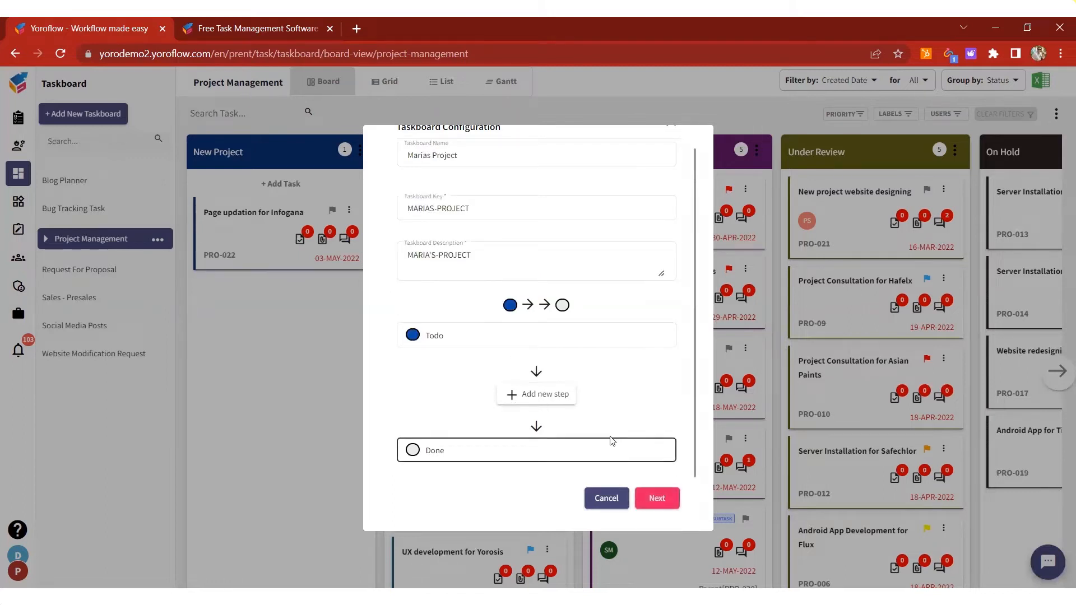
Continue to the taskboard's form selection and choose to create a new form
click(656, 498)
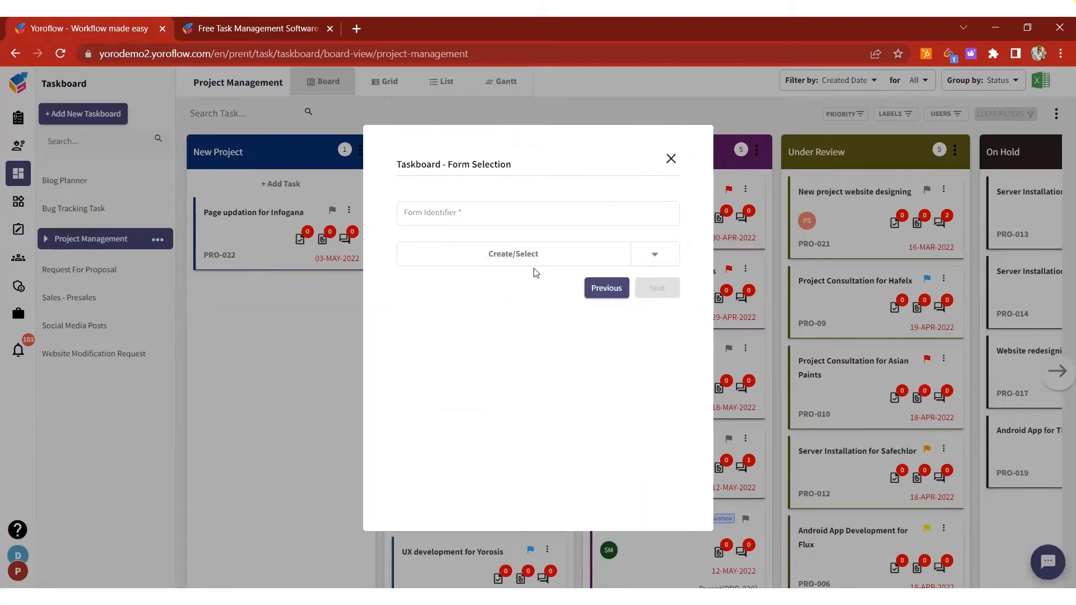
click(648, 258)
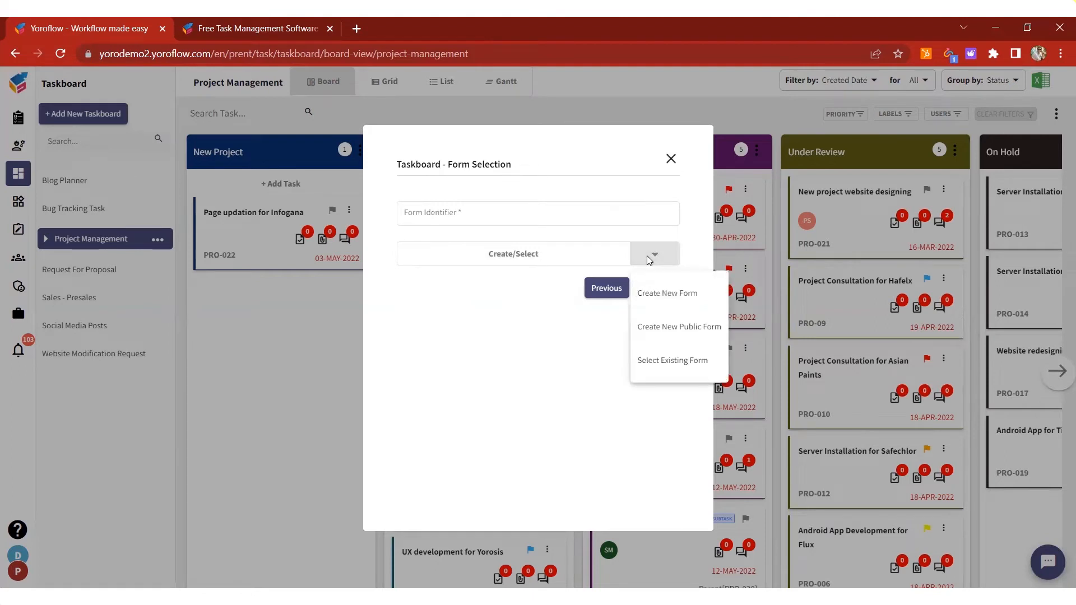
click(677, 294)
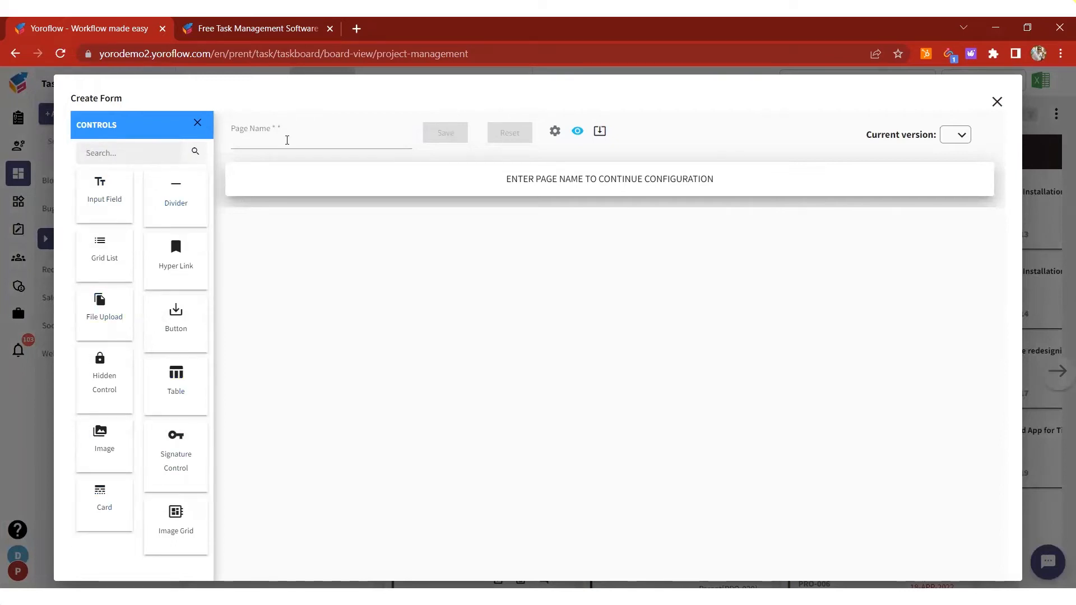
Set the new form's page name to the owner's first name with an s, followed by "project form"
click(287, 140)
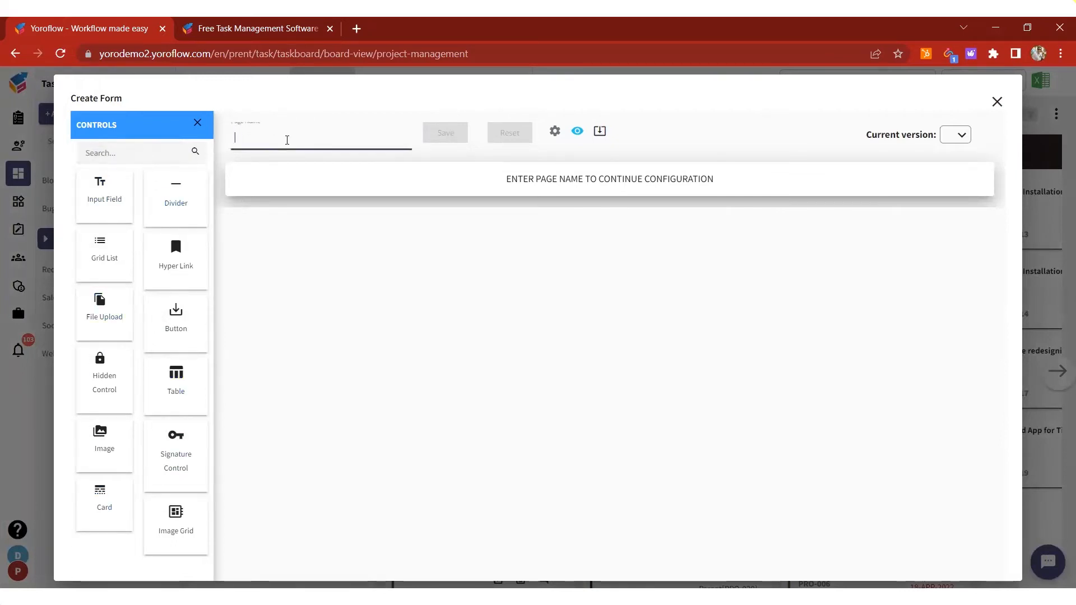
text(Mari)
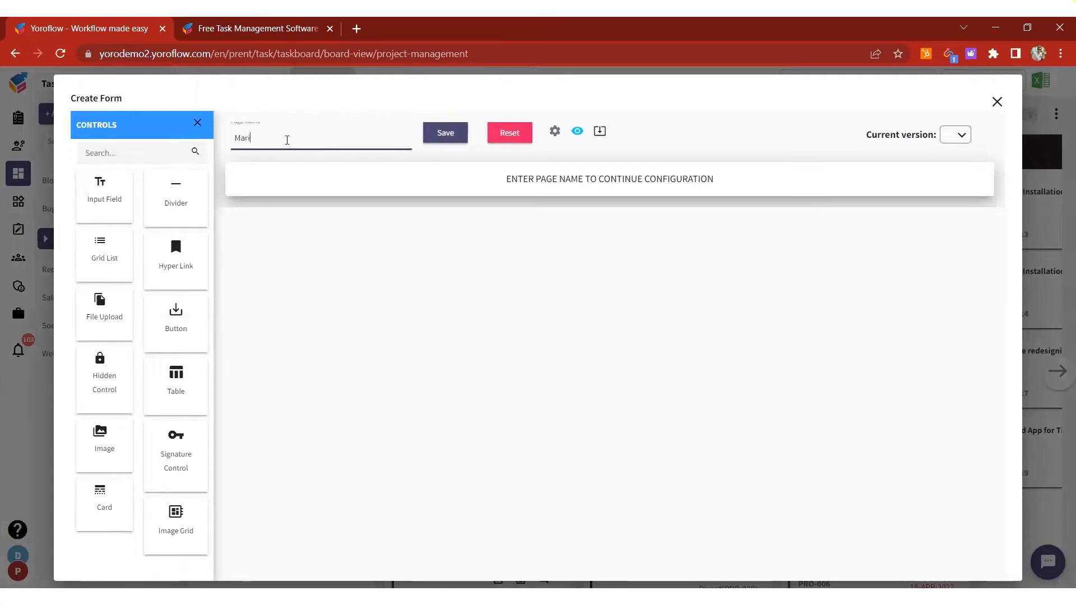
text(as)
text( project Tr)
text(om)
key(BackSpace)
key(BackSpace)
key(BackSpace)
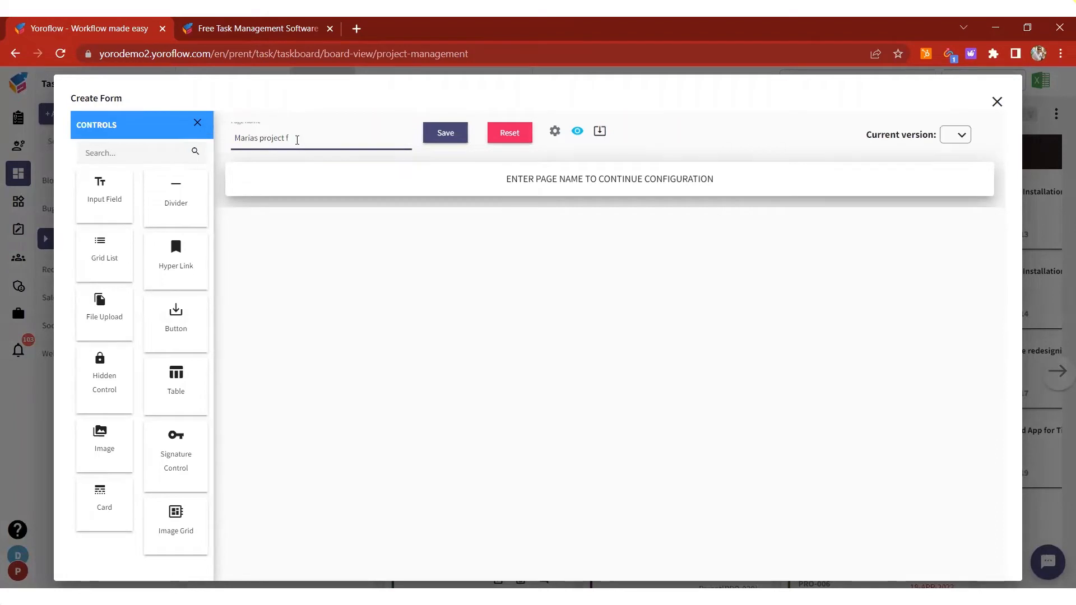
text(orm)
click(463, 187)
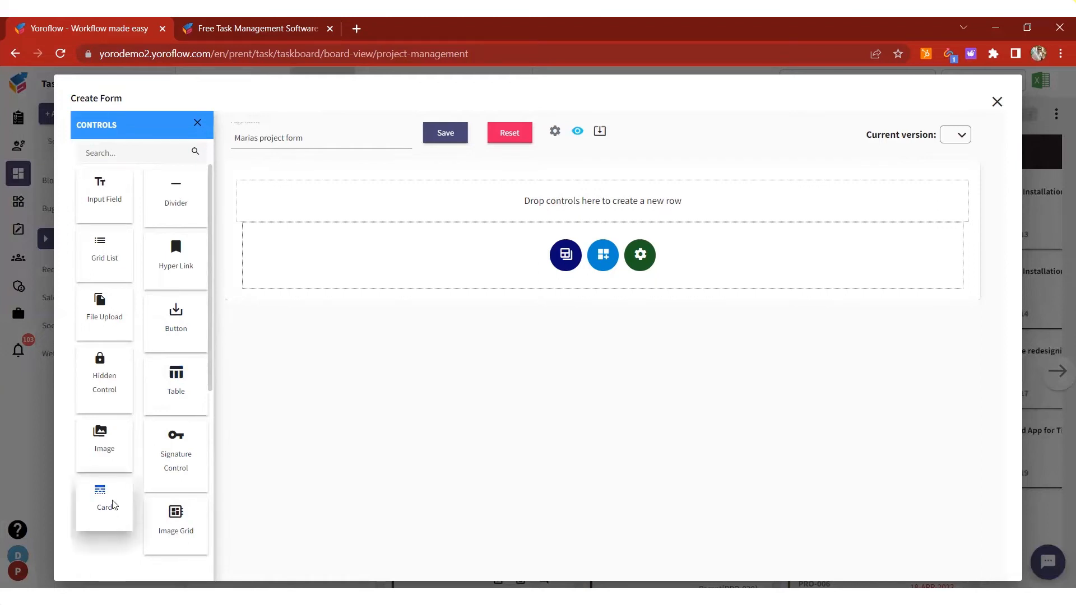
Add an input field to the form's empty row and look through its available field types
drag(108, 194, 288, 201)
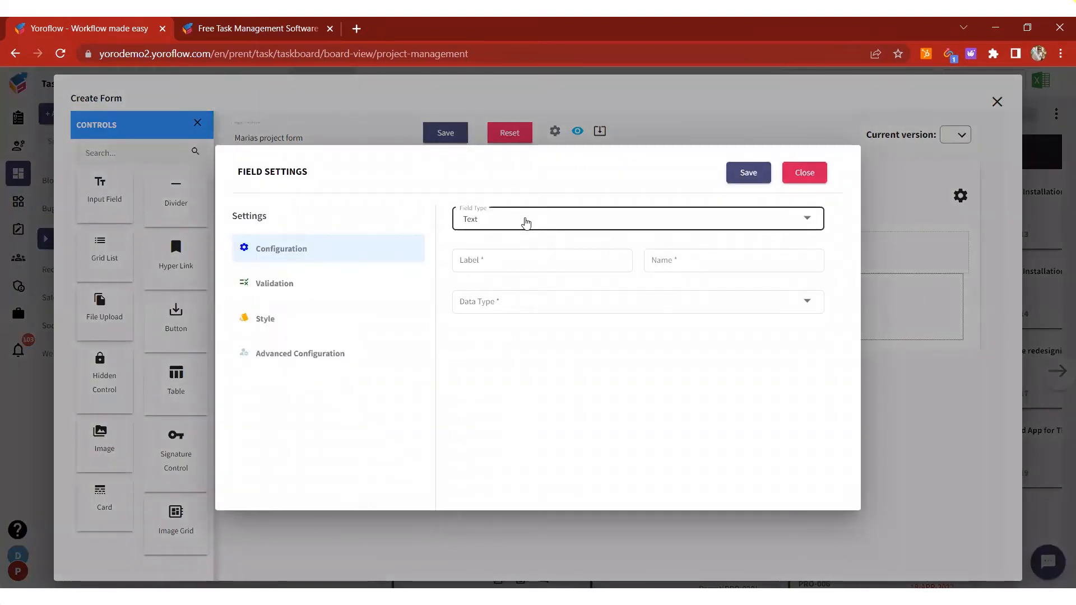
click(525, 219)
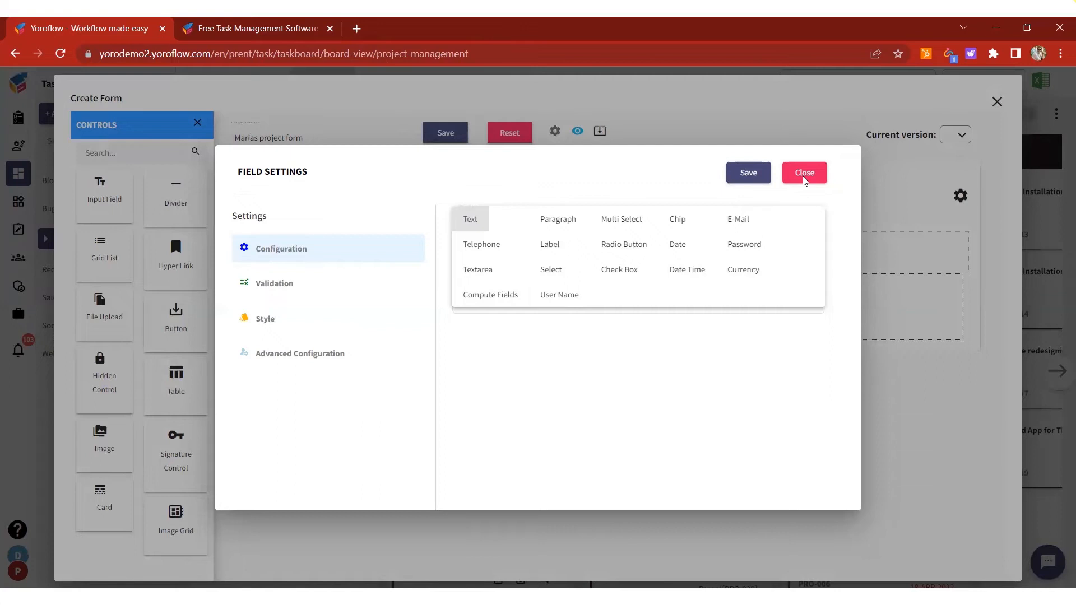
click(747, 175)
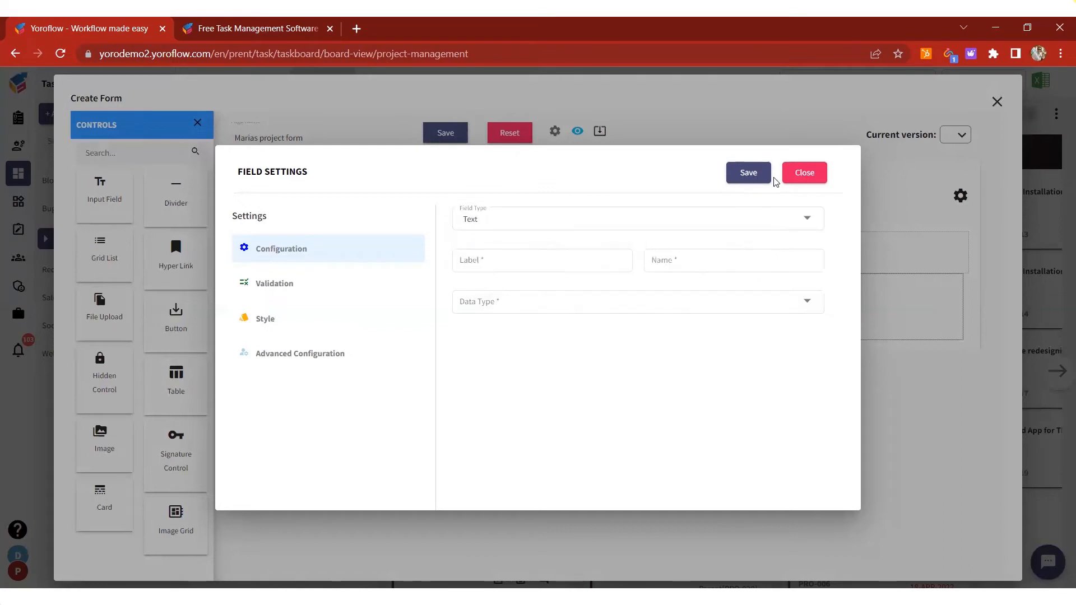
click(746, 175)
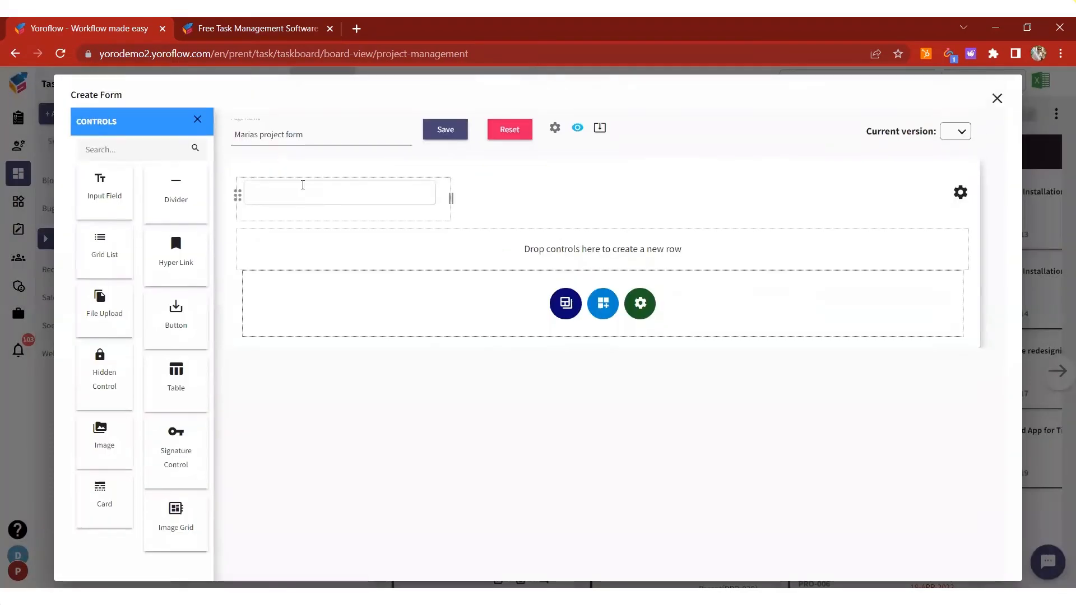
Configure the first input field as Text with label Customer Name, name customerName and data type String, and save it
click(347, 203)
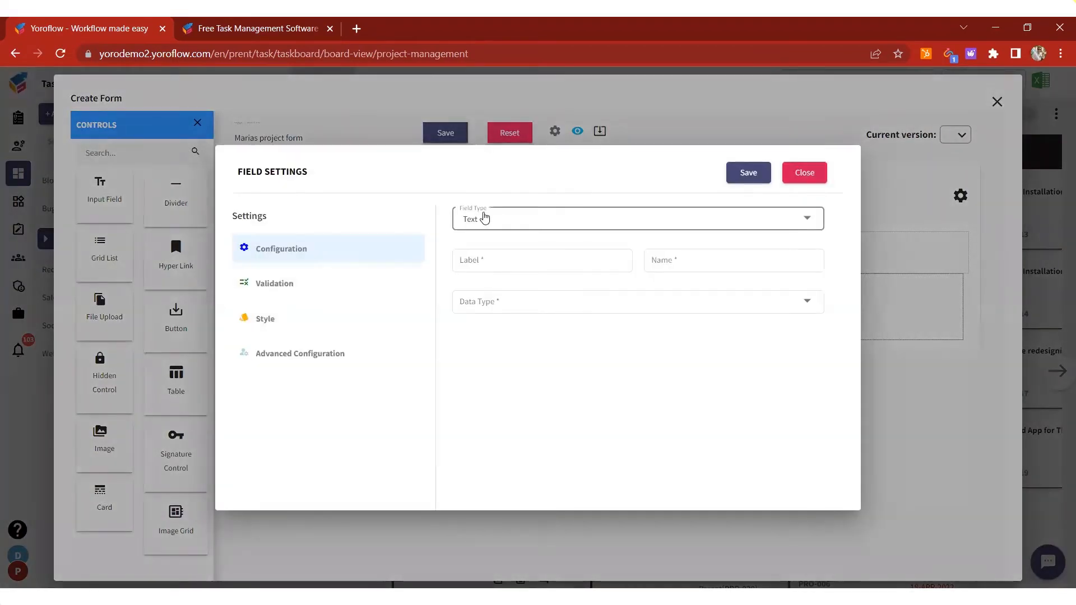
click(482, 213)
click(472, 219)
click(507, 254)
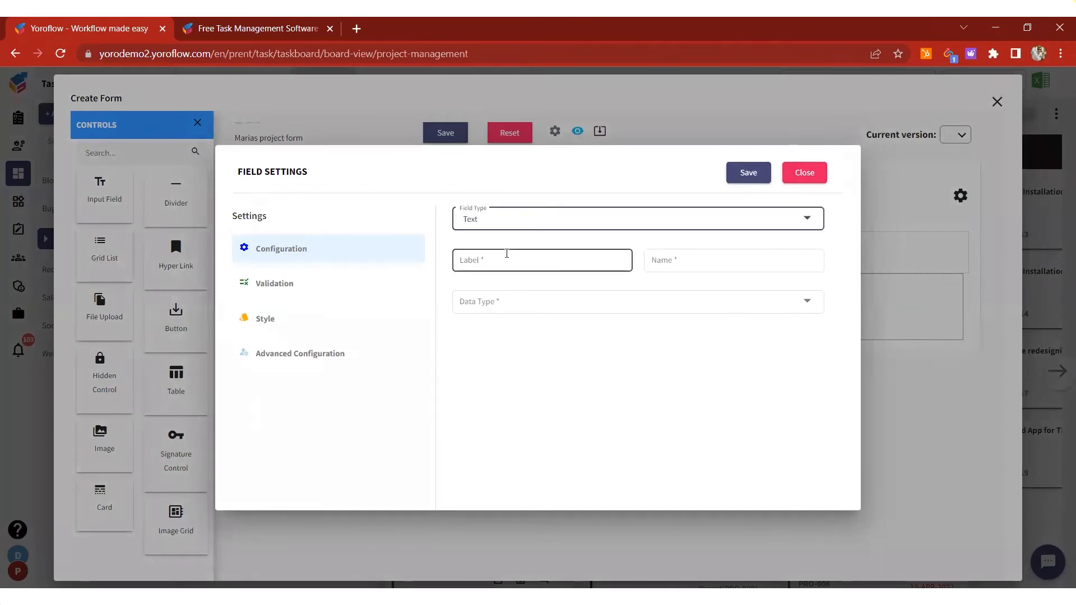
click(578, 315)
click(689, 260)
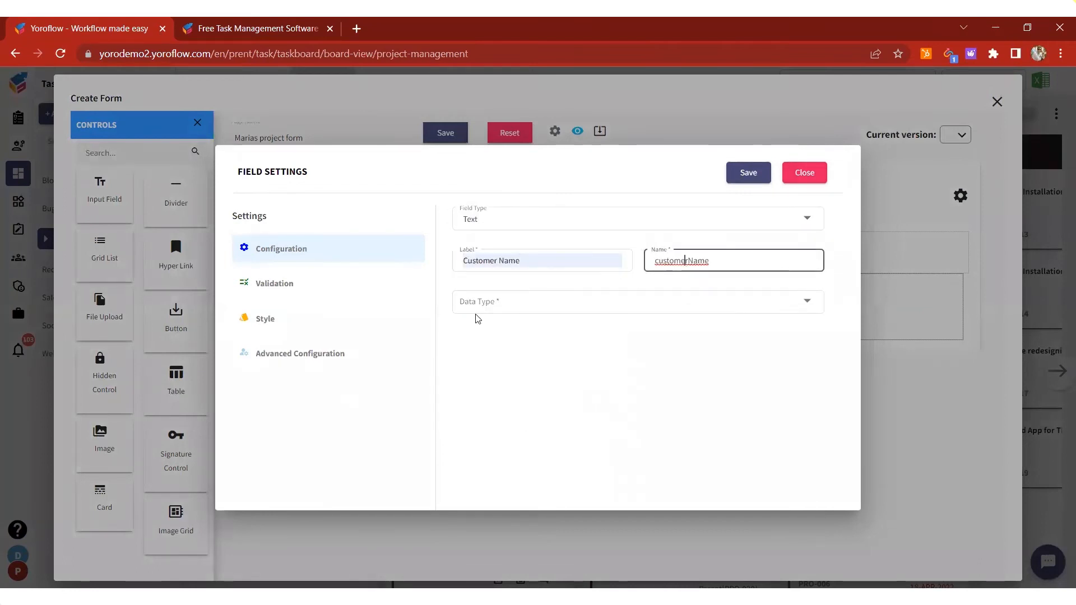
click(477, 307)
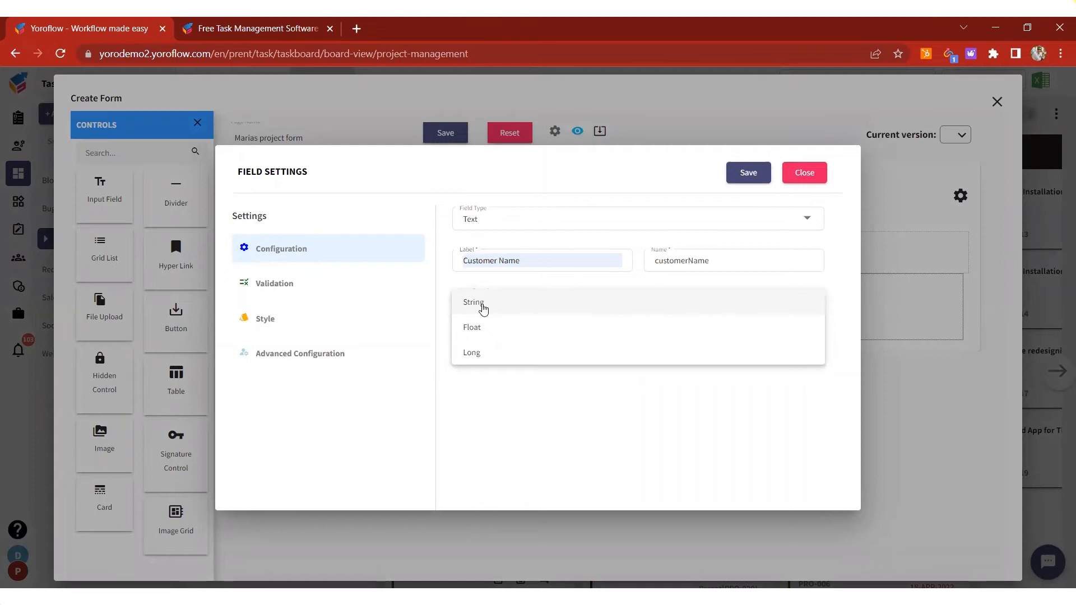
click(483, 307)
click(734, 178)
Add a second input field of type Text with label Phone Number, name phoneNumber and data type Float, and save it
drag(130, 188, 483, 208)
click(520, 223)
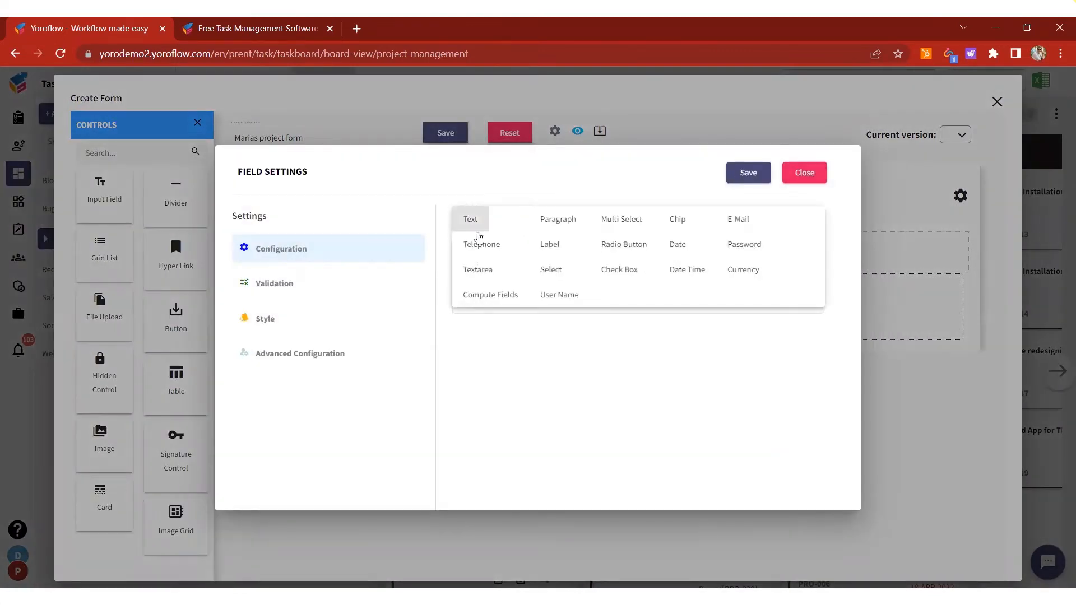
click(473, 219)
click(482, 260)
click(574, 311)
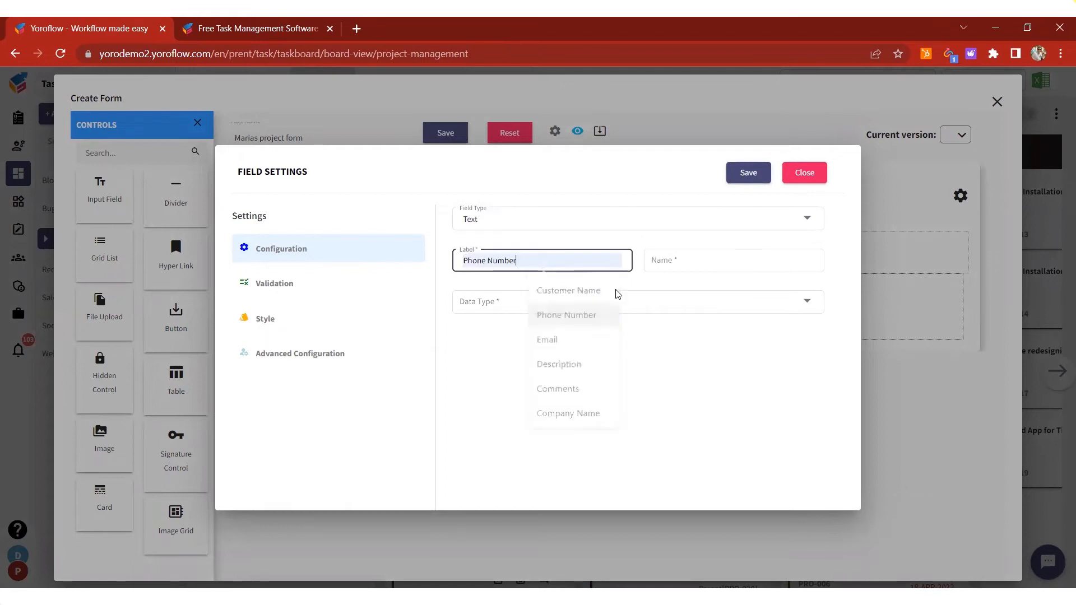
click(489, 309)
click(477, 304)
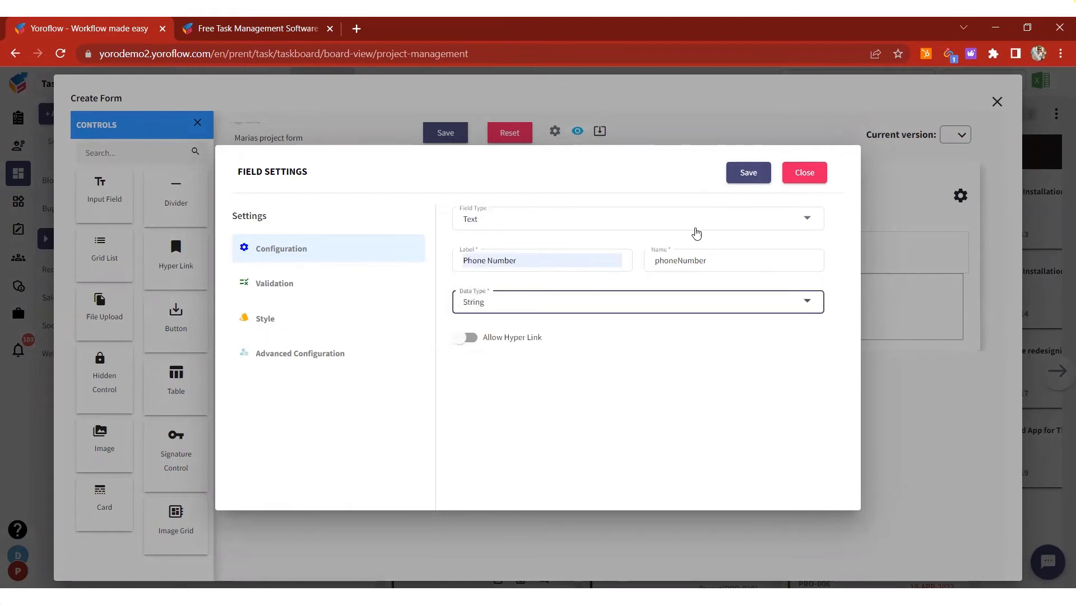
click(521, 306)
click(475, 330)
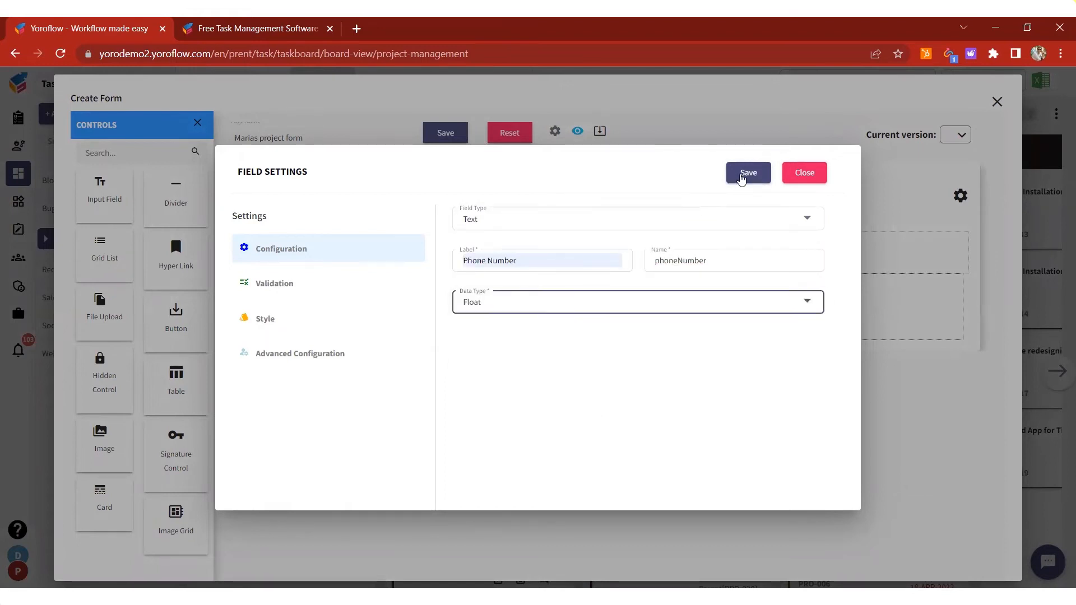
click(747, 174)
Add a third input field of type E-Mail with the label Email, fill in its name and save it
drag(103, 153, 712, 168)
click(493, 222)
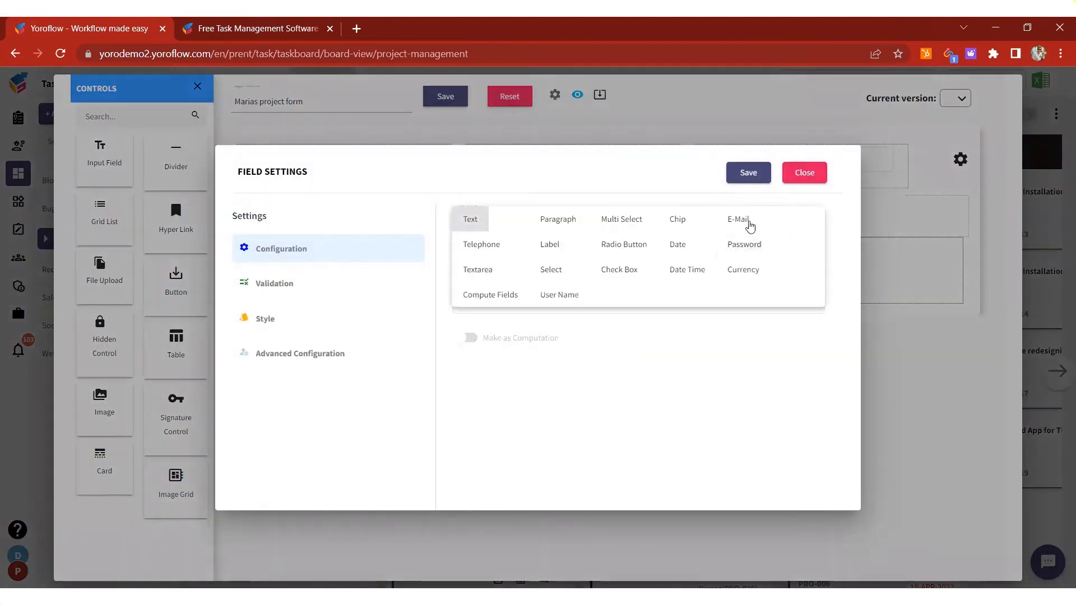
click(745, 221)
click(505, 262)
click(551, 339)
click(684, 260)
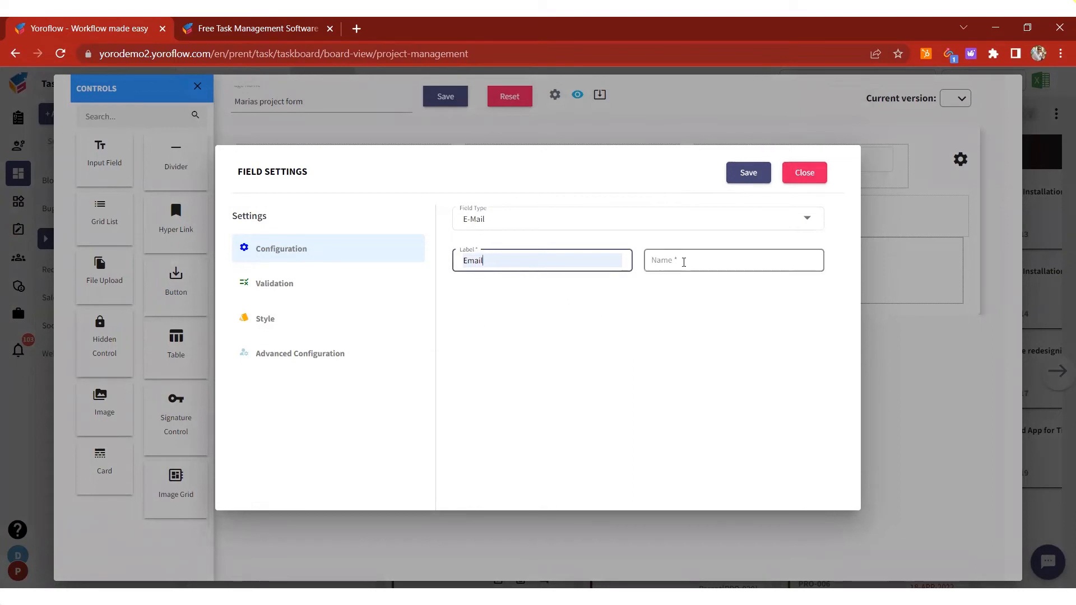
click(720, 291)
click(738, 182)
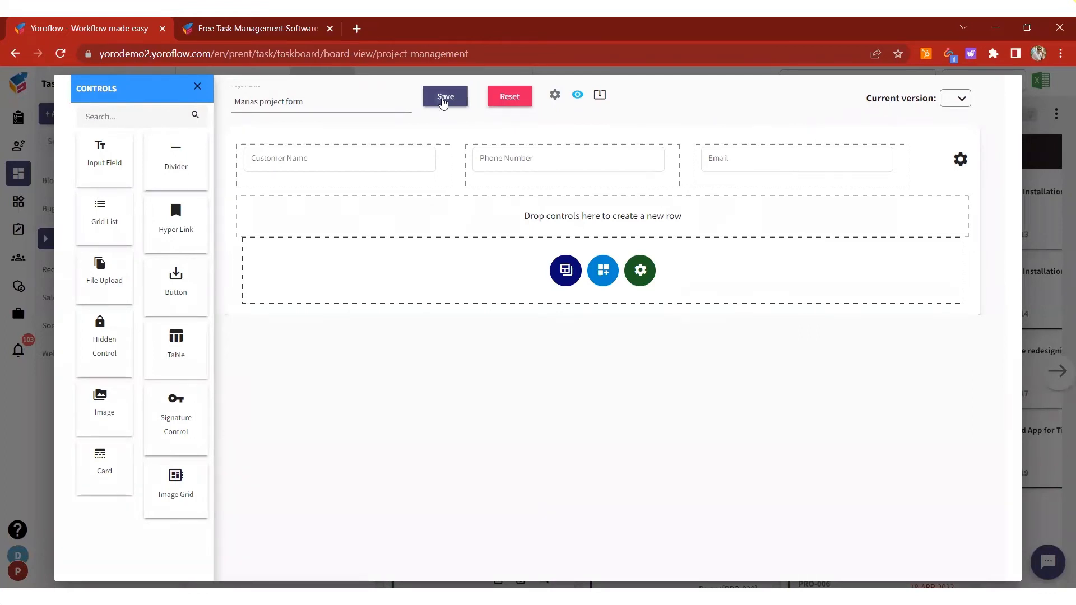
Save the form and continue to the Task ID settings, leaving the form controls' initial values unassigned
click(444, 97)
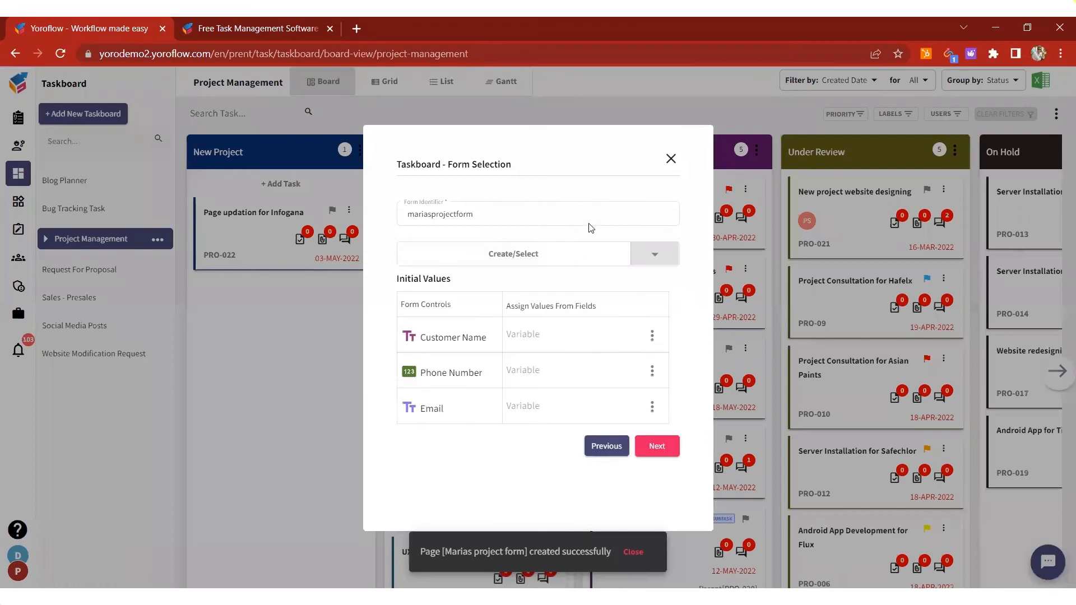
click(651, 338)
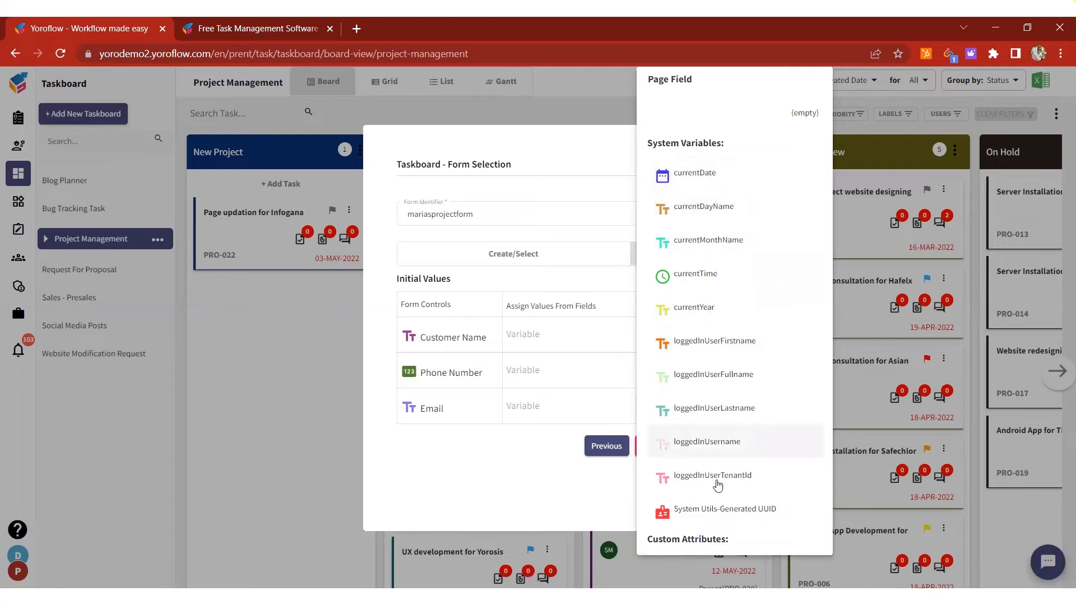
click(570, 161)
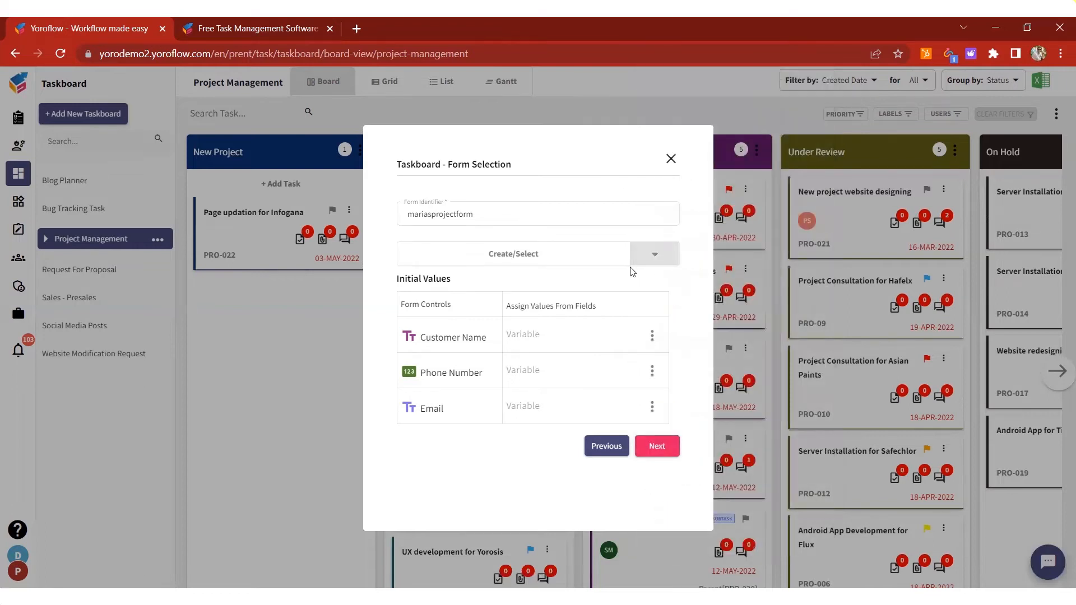
click(657, 446)
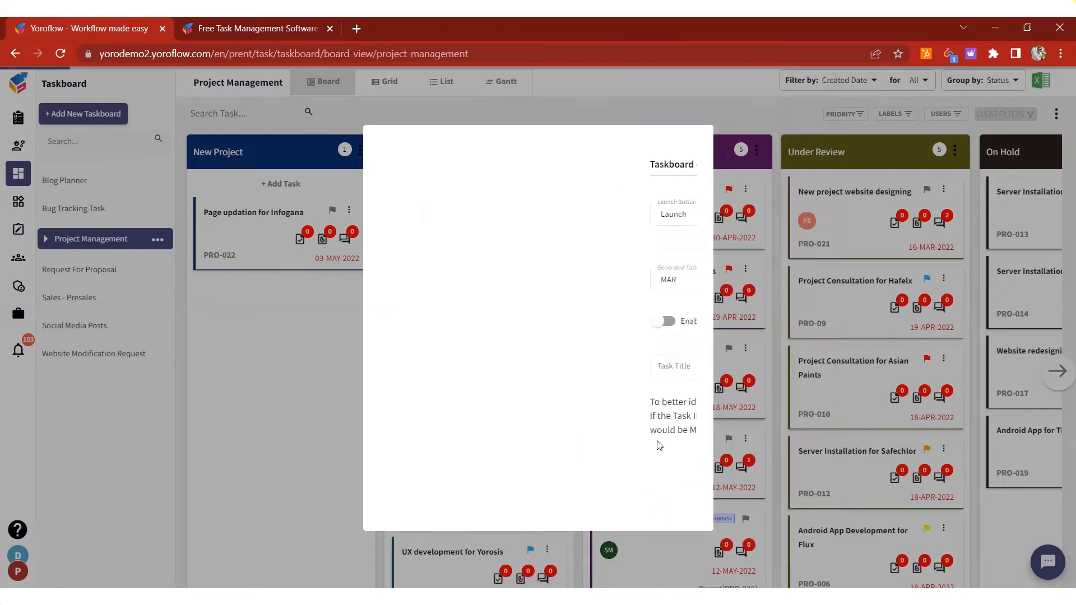
Set the task title to Customer Name, save the taskboard and open the newly created board
click(458, 366)
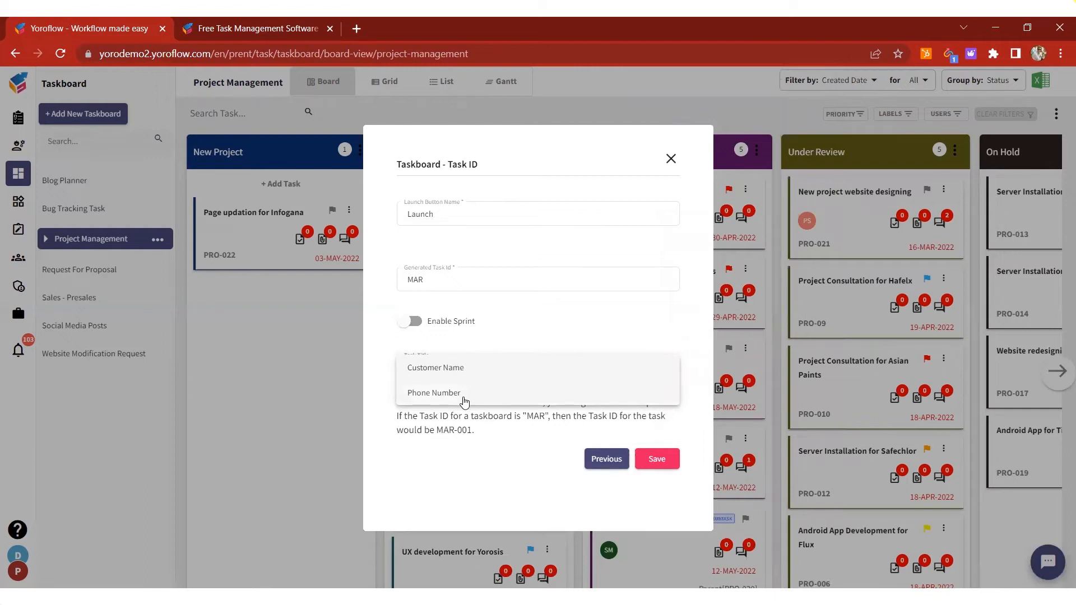
click(473, 371)
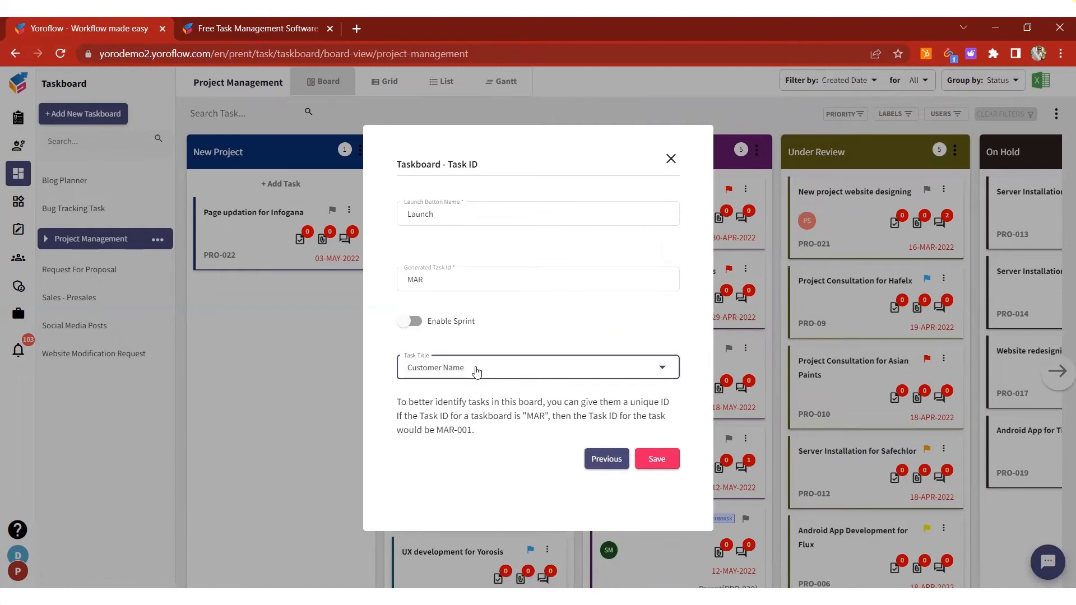
click(657, 459)
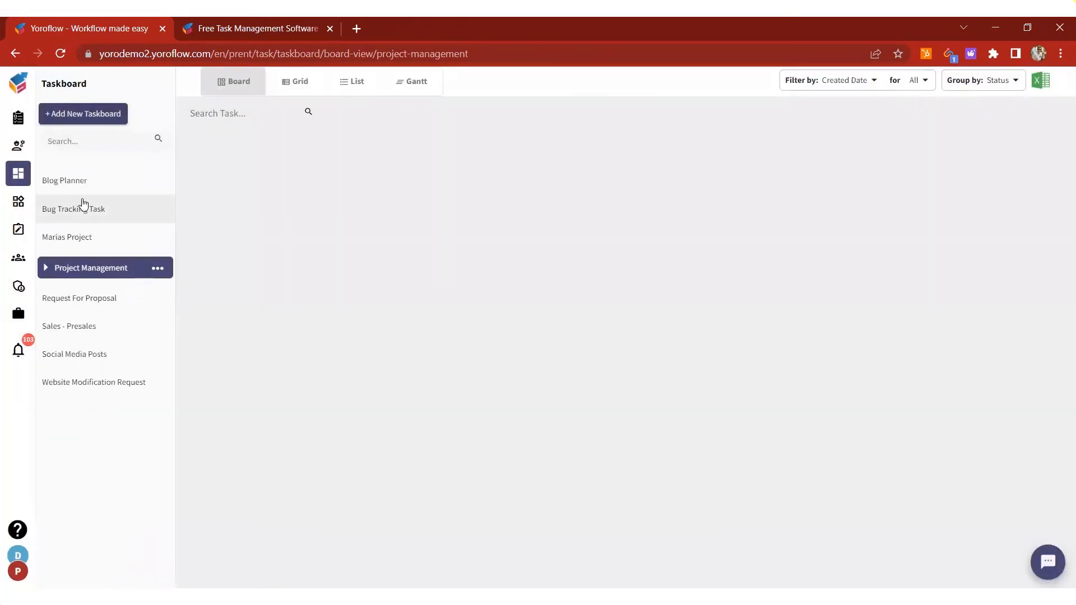
click(82, 235)
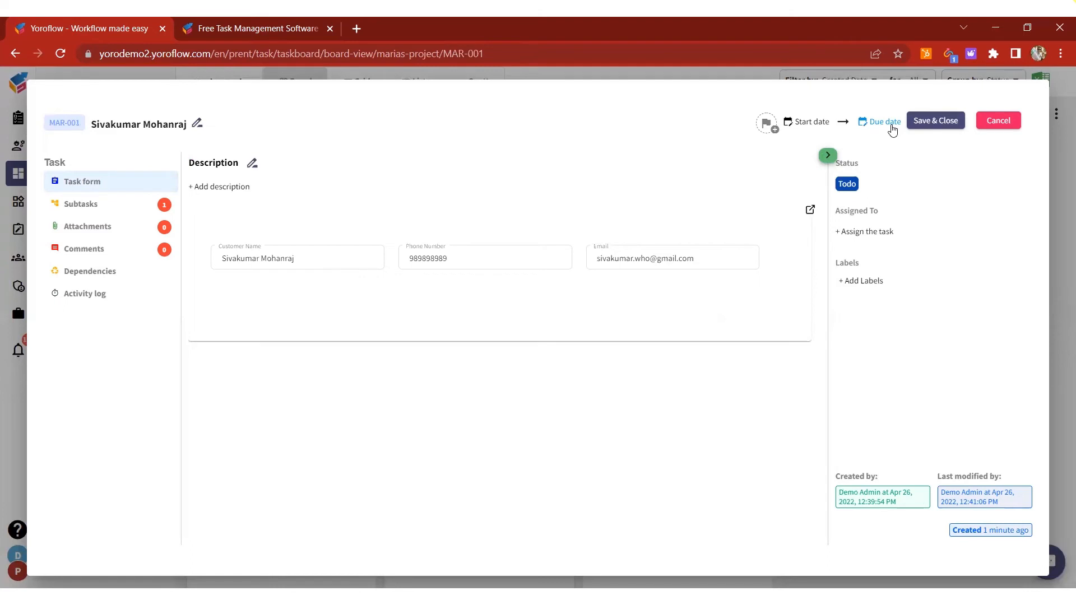
Cancel out of the MAR-001 task details and show the Project Management taskboard in Gantt view
click(986, 129)
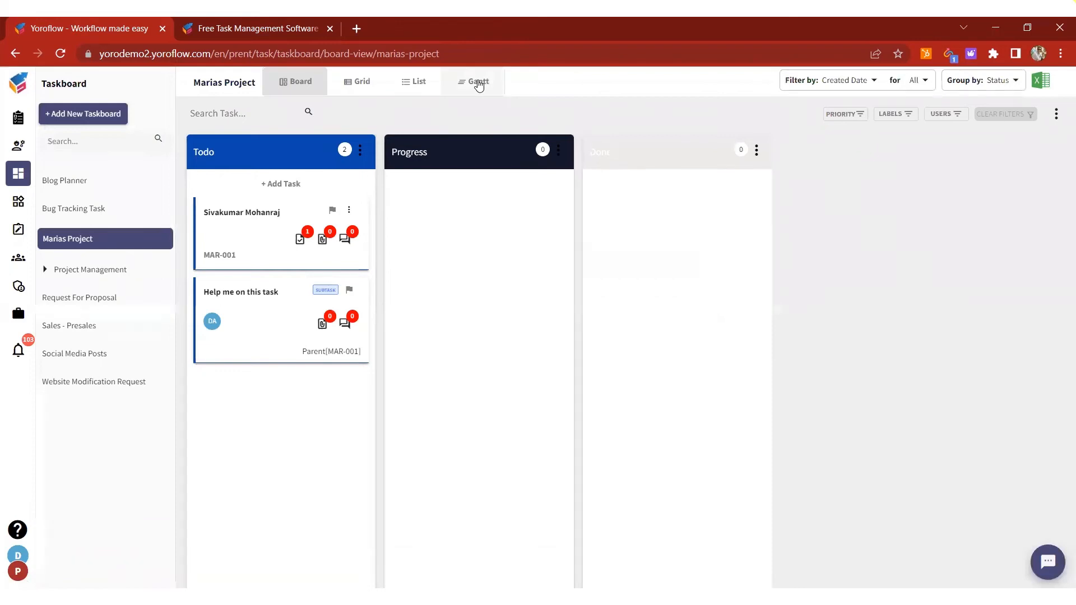
click(478, 83)
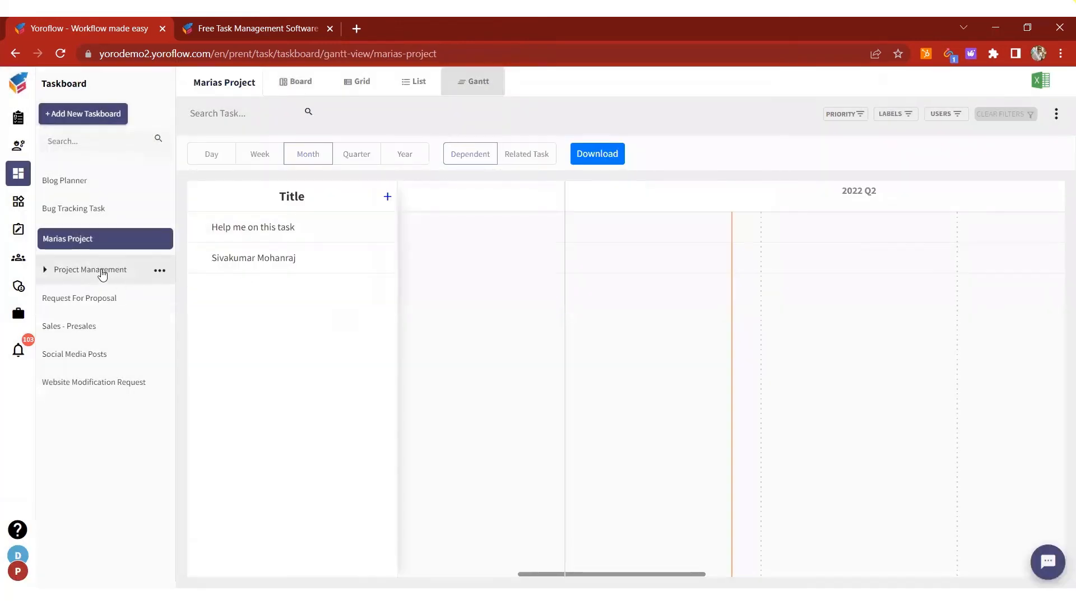
click(102, 271)
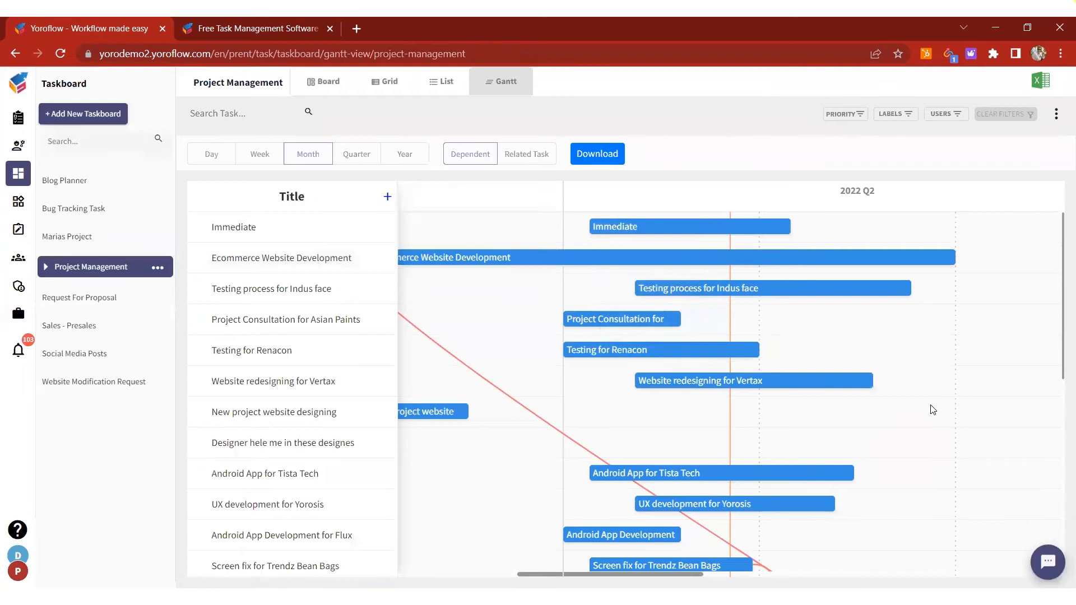
Examine the Project Management tasks, their dates and dependency lines on the monthly Gantt timeline
scroll(908, 409, down, 2)
scroll(675, 394, up, 1)
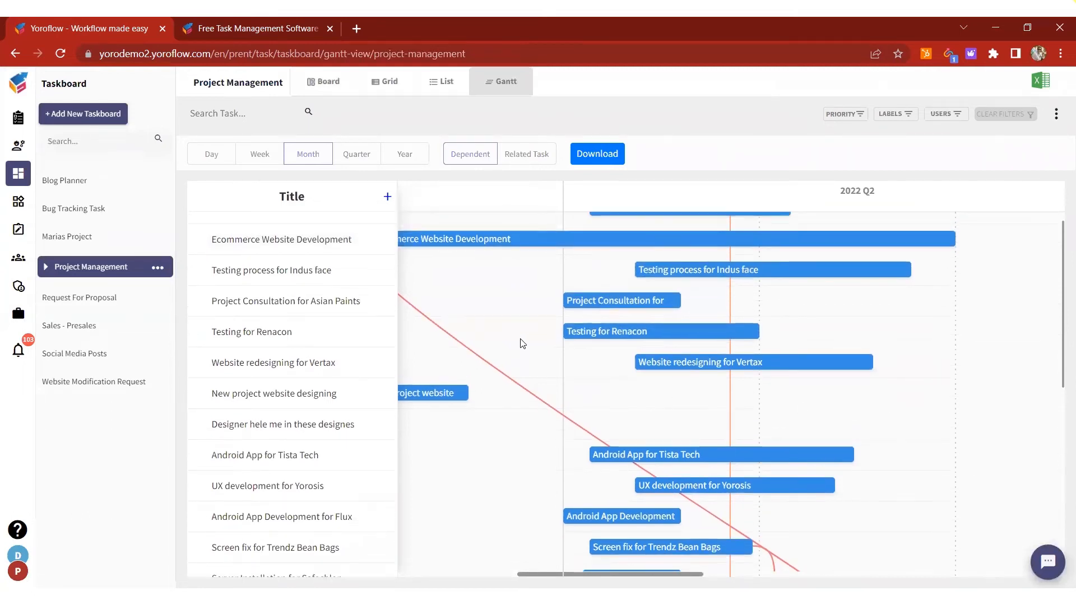
scroll(775, 421, down, 2)
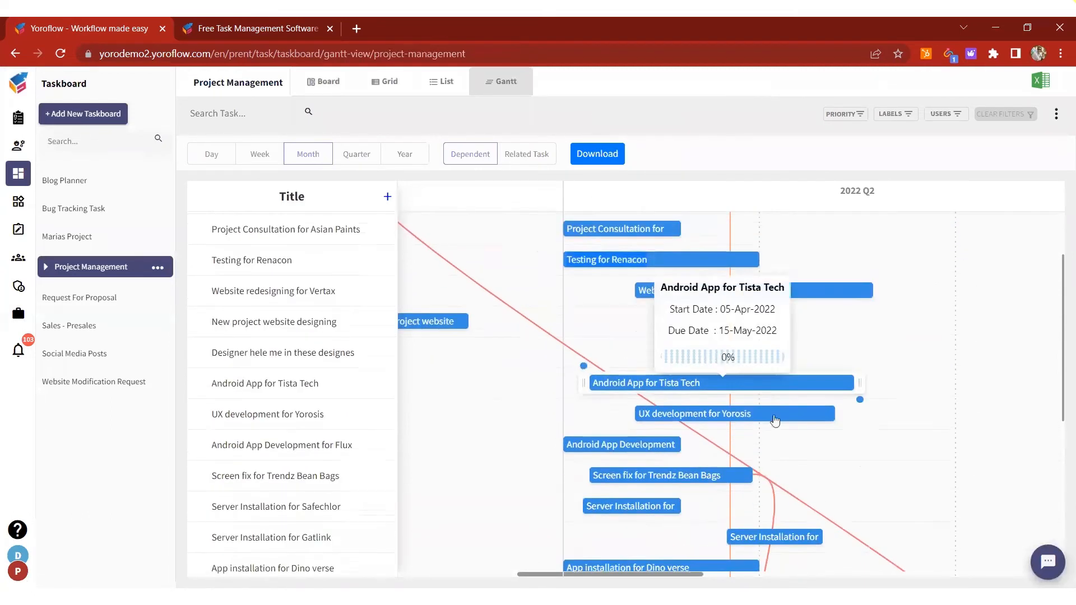
scroll(775, 420, down, 2)
scroll(779, 434, down, 2)
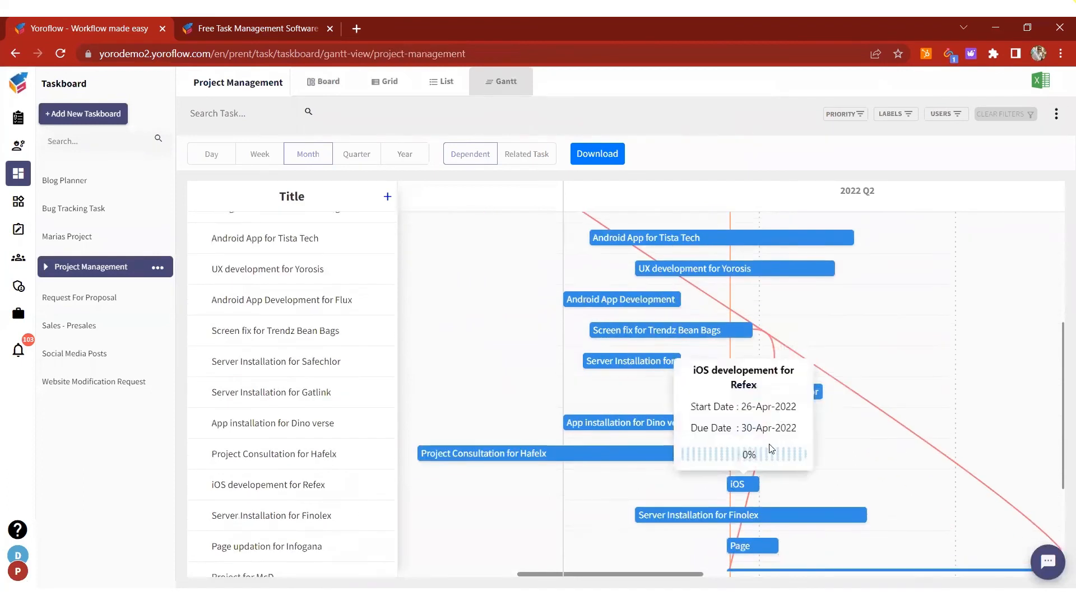
scroll(771, 448, down, 5)
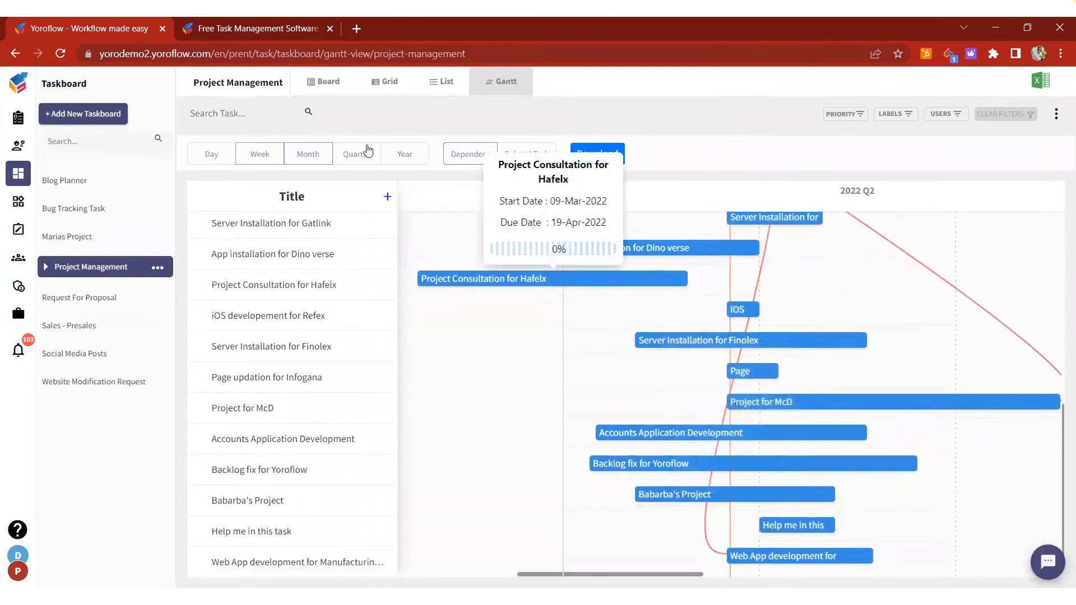
Compare the Gantt chart at week, month and quarter scale, and examine the tasks' spans on the quarterly timeline
click(258, 154)
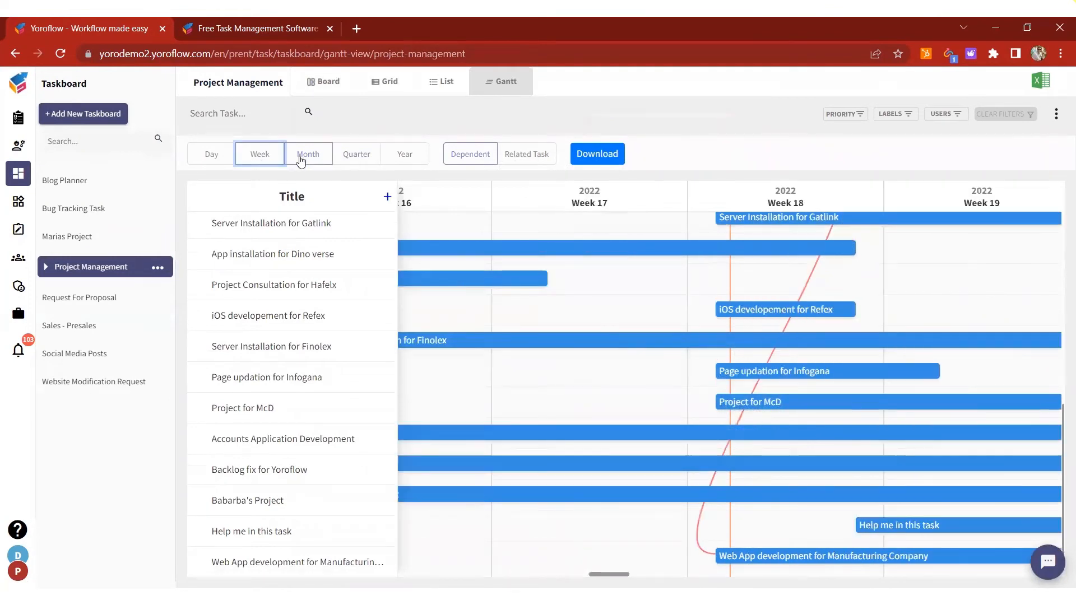
click(302, 155)
click(357, 155)
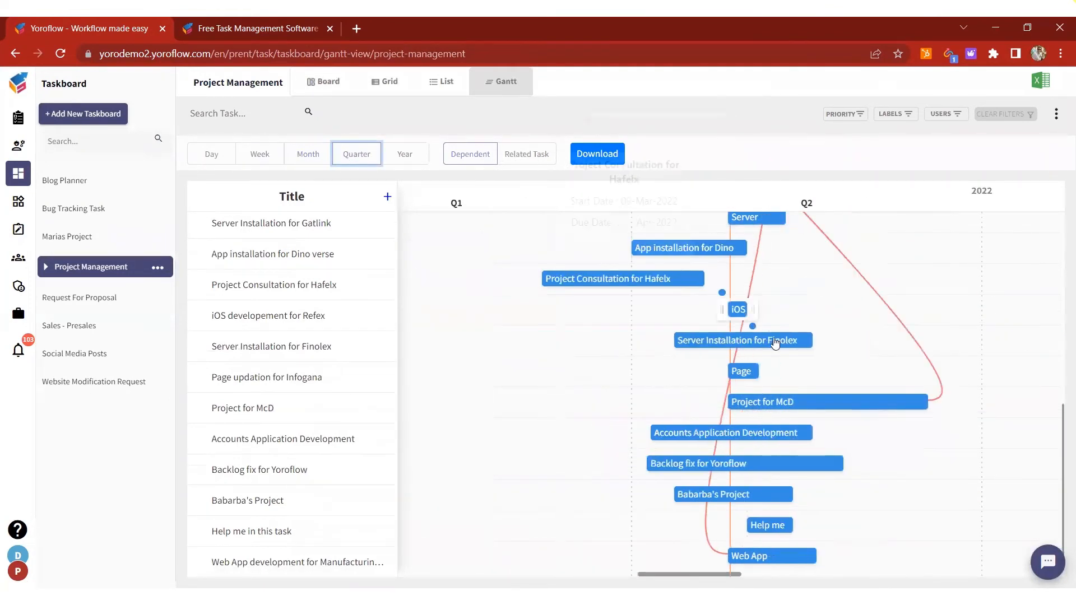
scroll(846, 364, up, 6)
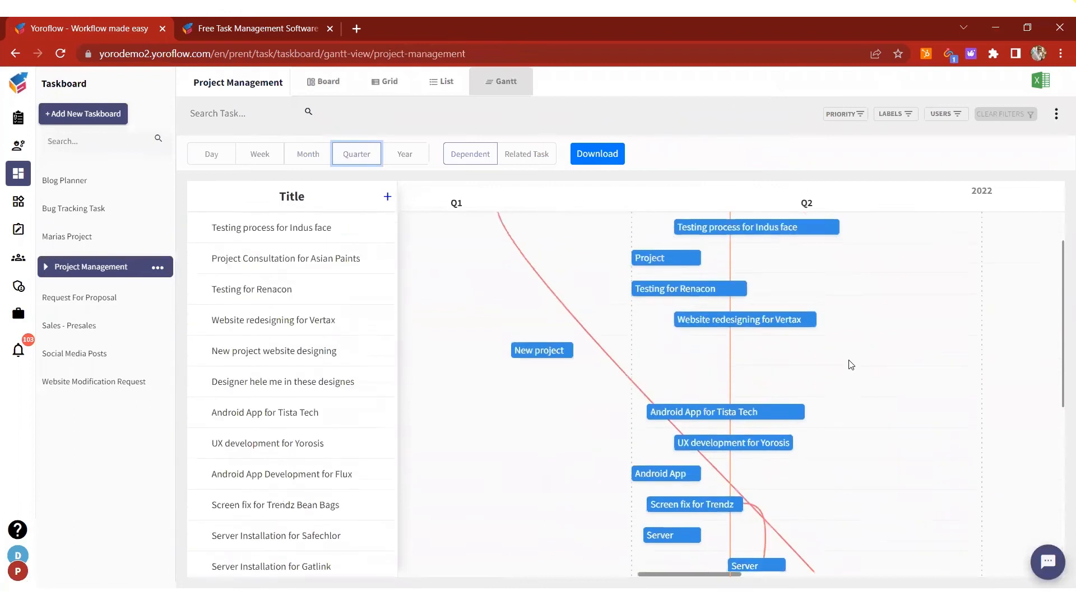
scroll(850, 365, up, 2)
mouse_move(545, 255)
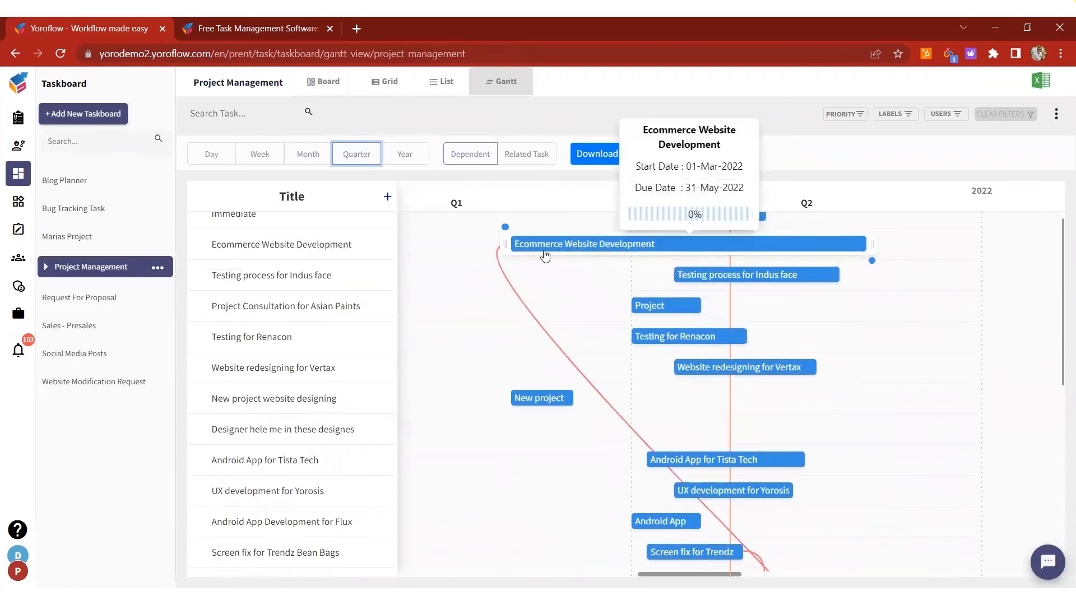
scroll(757, 378, down, 6)
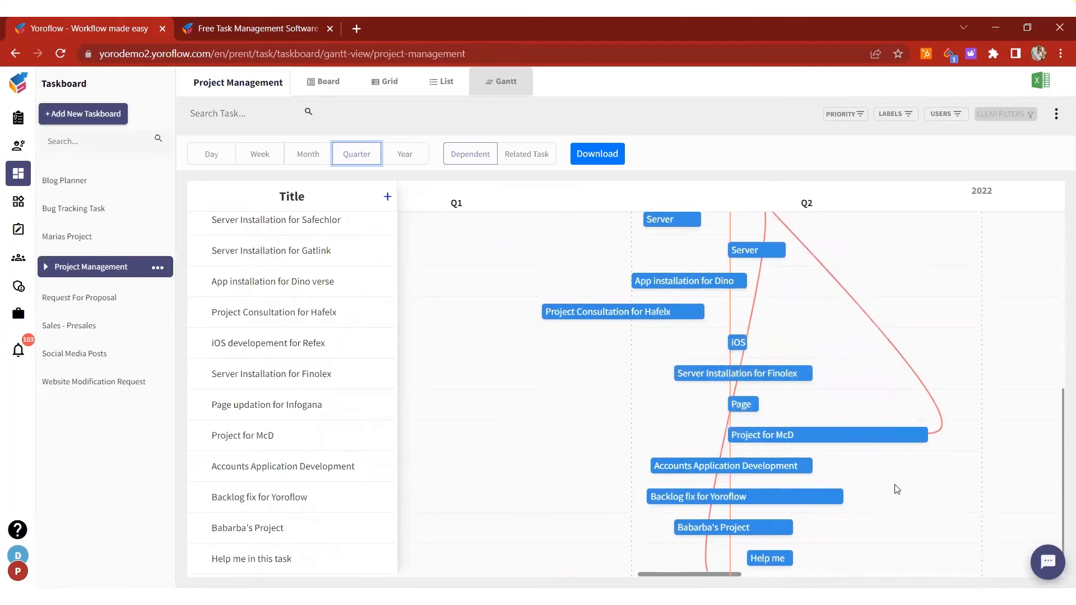
Examine the start and due dates of Project for McD in its task details, and cancel out without changes
mouse_move(871, 442)
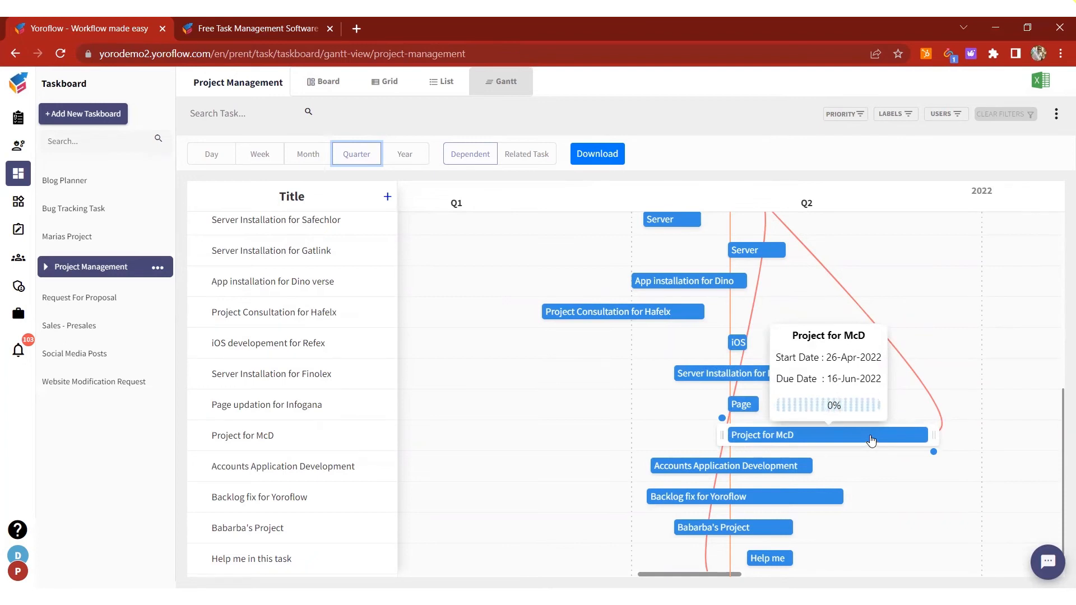
double_click(871, 441)
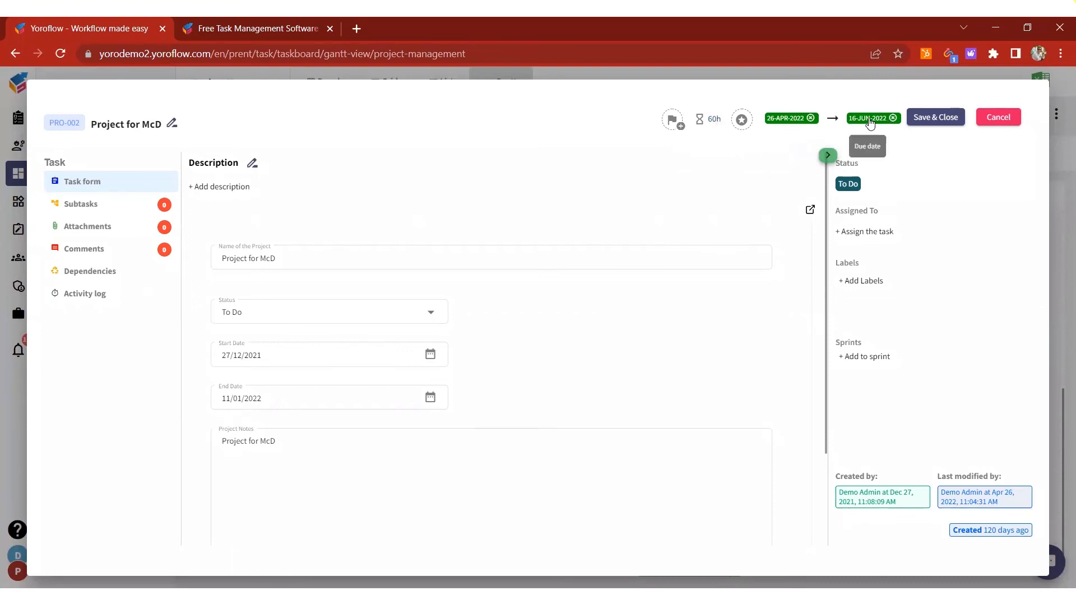
click(991, 118)
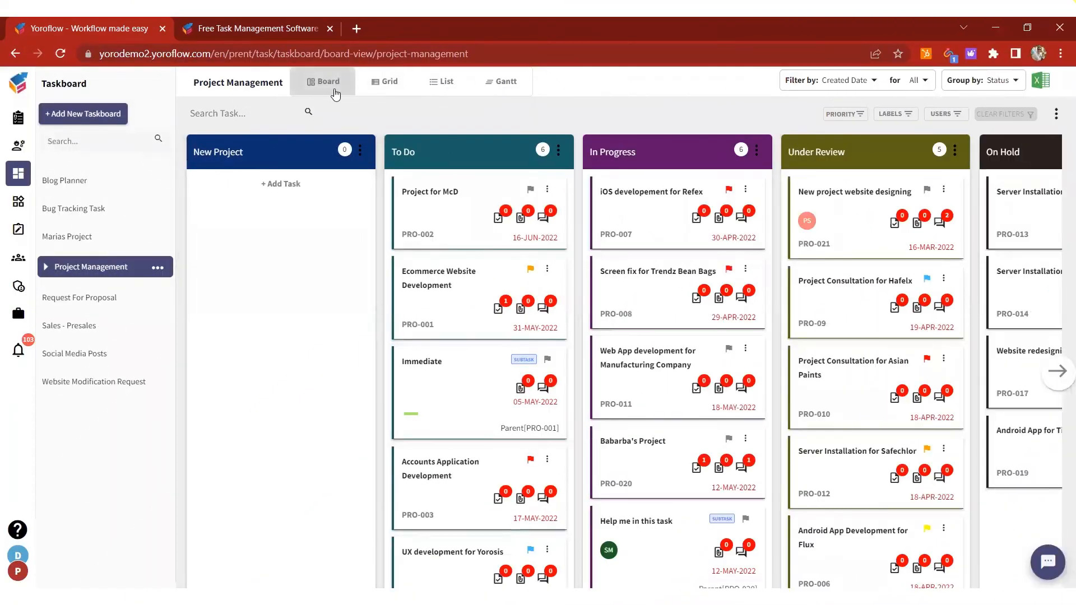
Compare the Project Management tasks in Grid, List and Gantt views, and return to the Board view
click(397, 90)
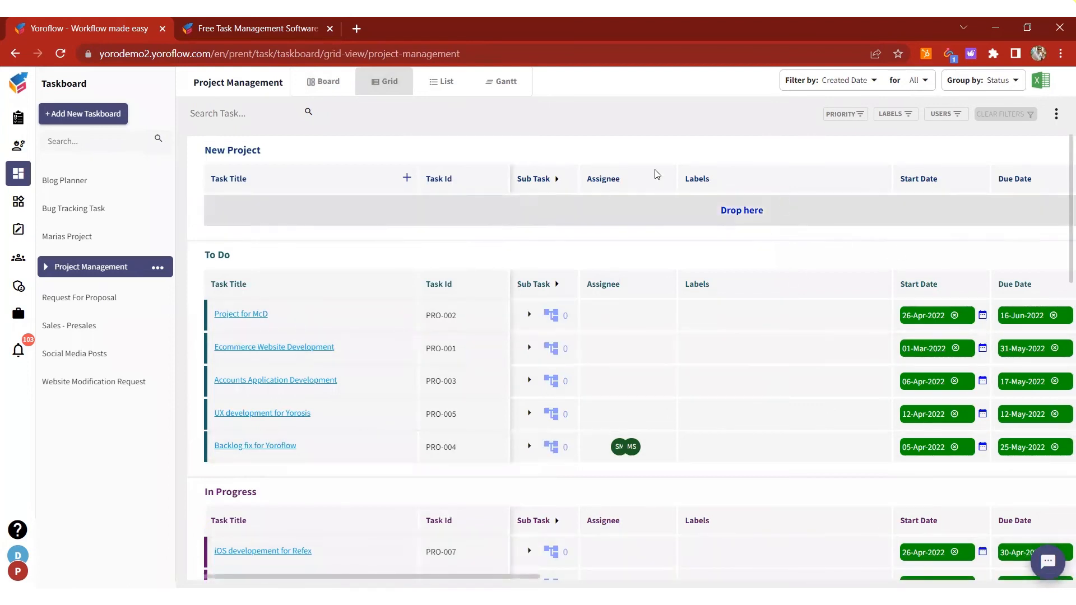
click(442, 84)
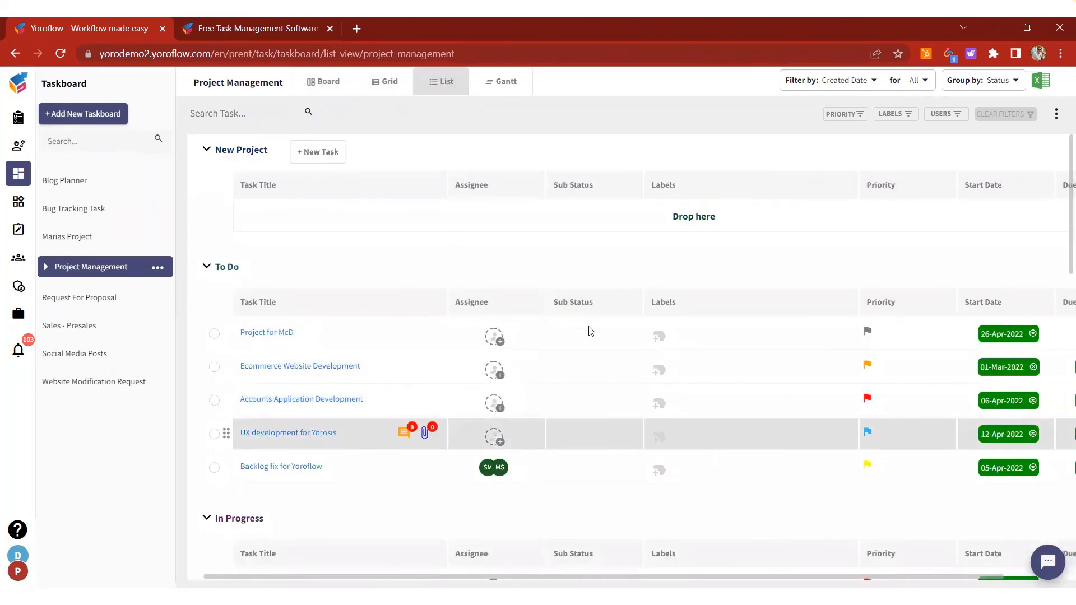
click(501, 83)
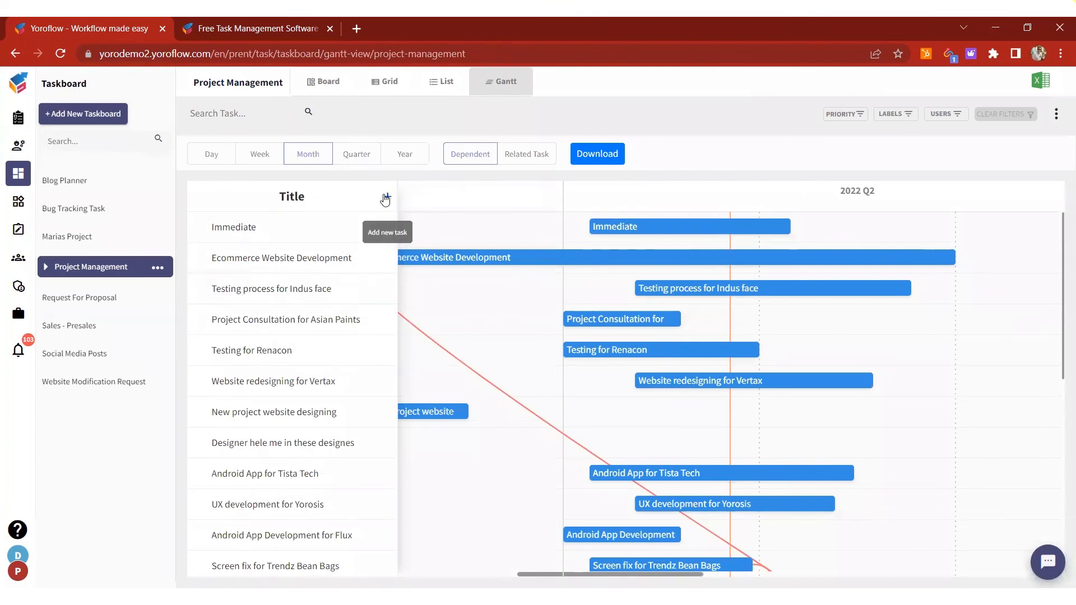
click(335, 81)
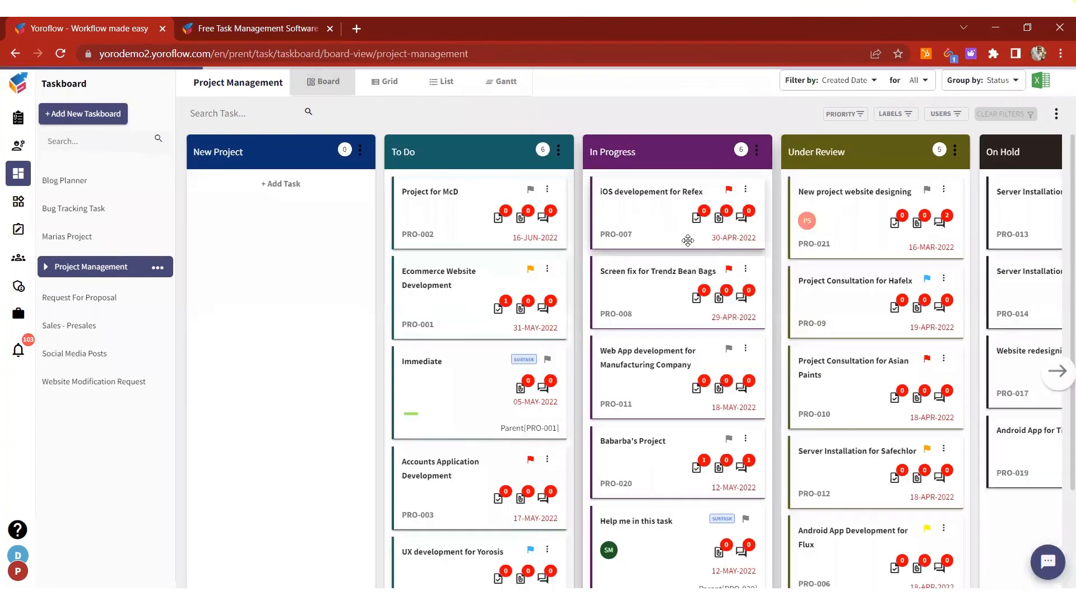
Add the iOS developement for Refex task to the already started Sprint 1 (Dec/27-Jan/09), and save the task
click(687, 238)
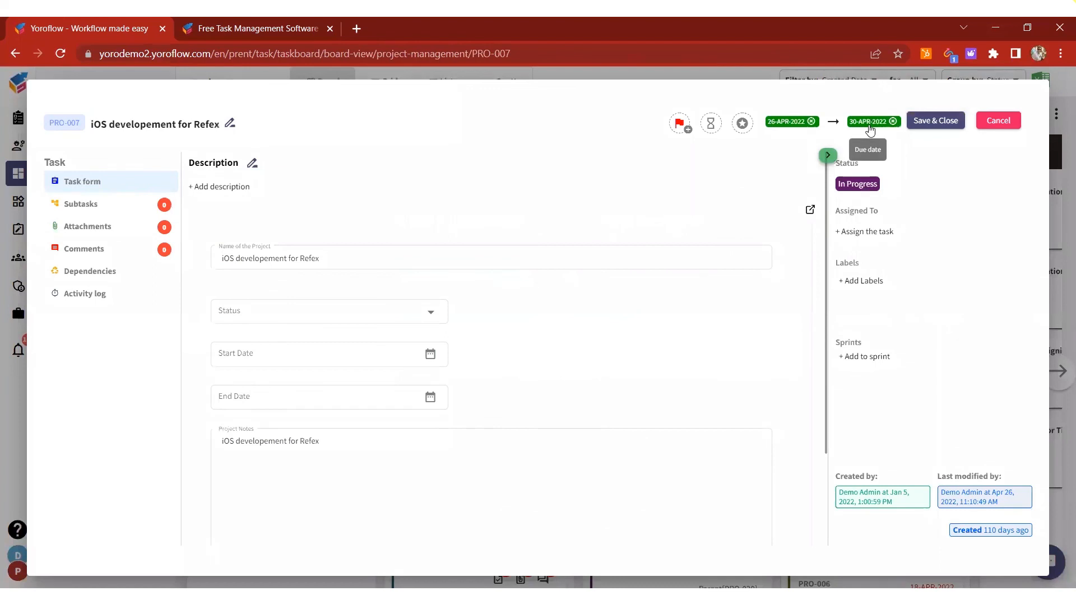
click(874, 361)
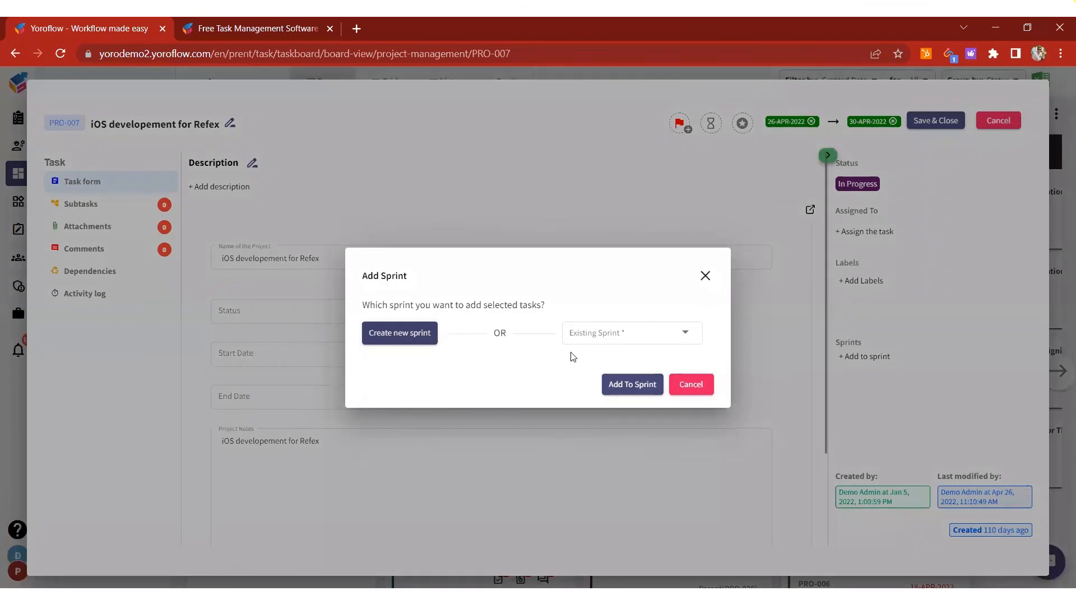
click(630, 340)
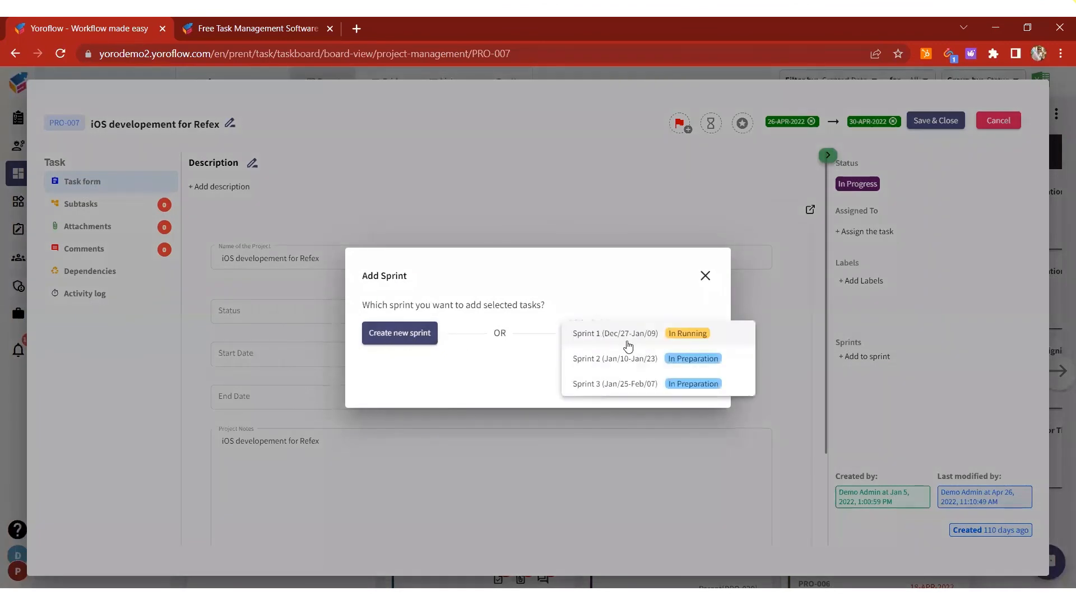
click(625, 345)
click(620, 387)
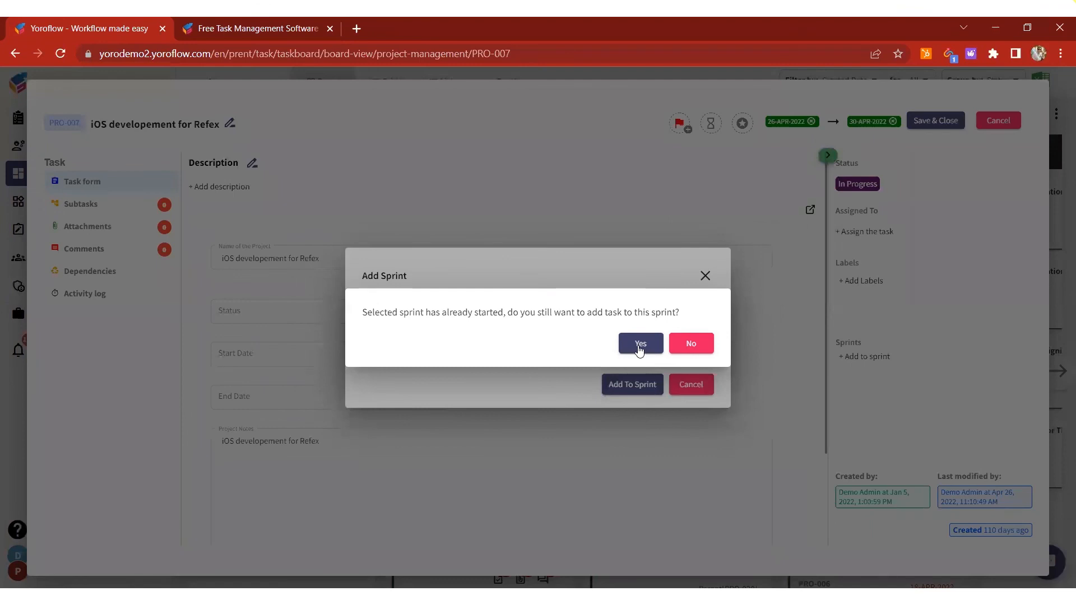
click(639, 346)
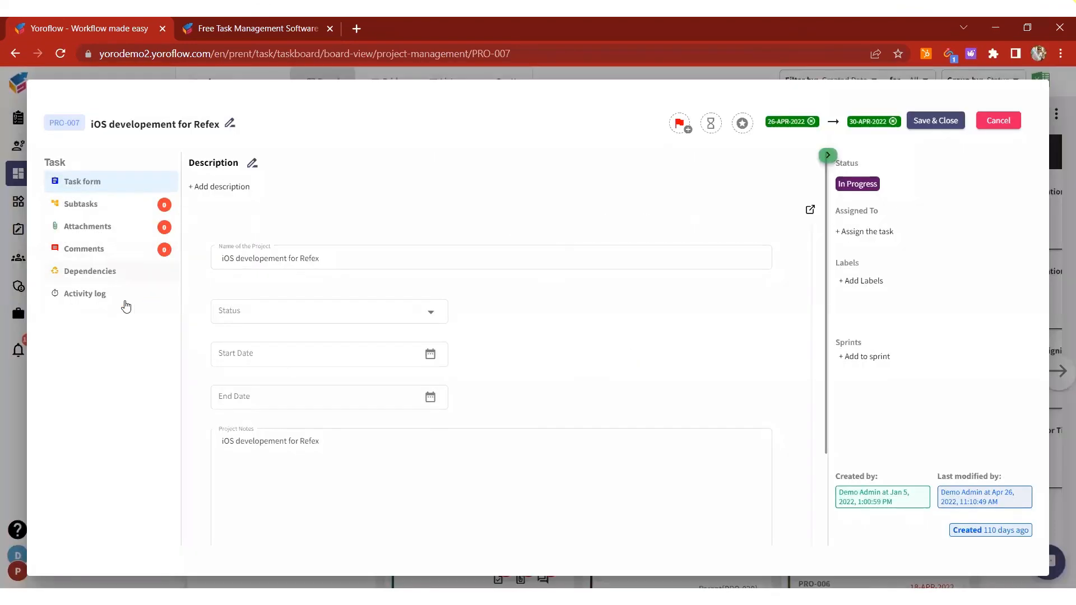
click(945, 125)
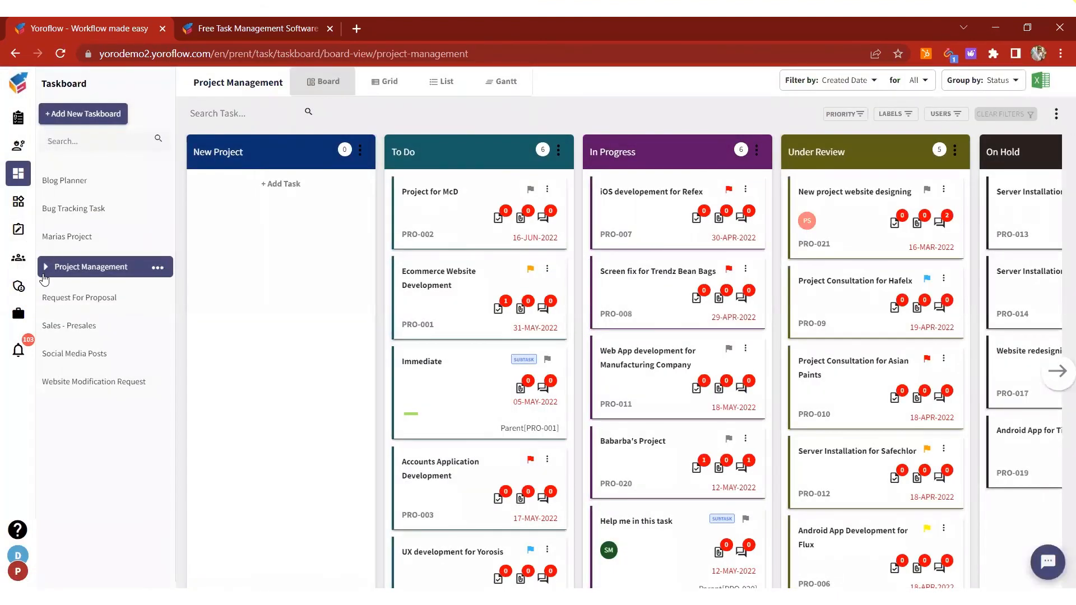
Show the Sprint 1 tasks of the Project Management taskboard and open the Project for McD task
click(44, 267)
click(90, 294)
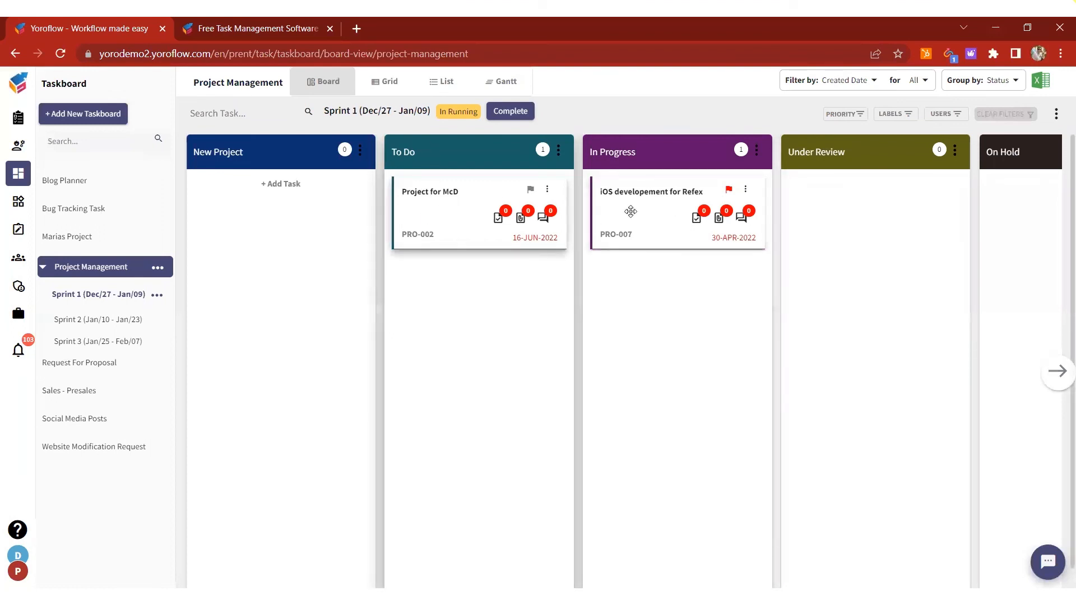
click(447, 203)
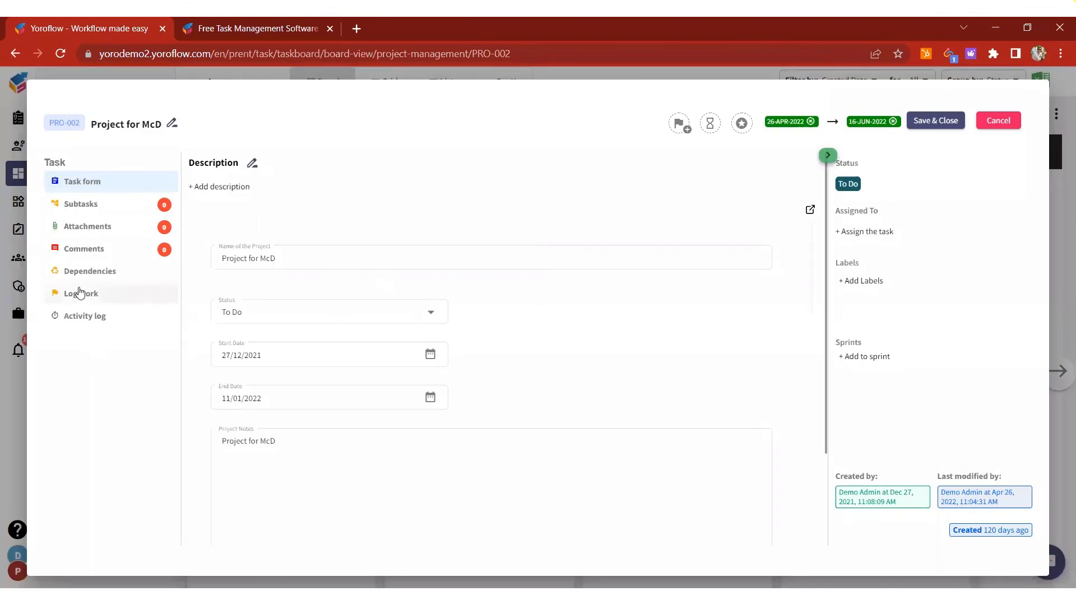
Examine the work log list of Project for McD and its form for logging hours, without adding an entry
click(104, 298)
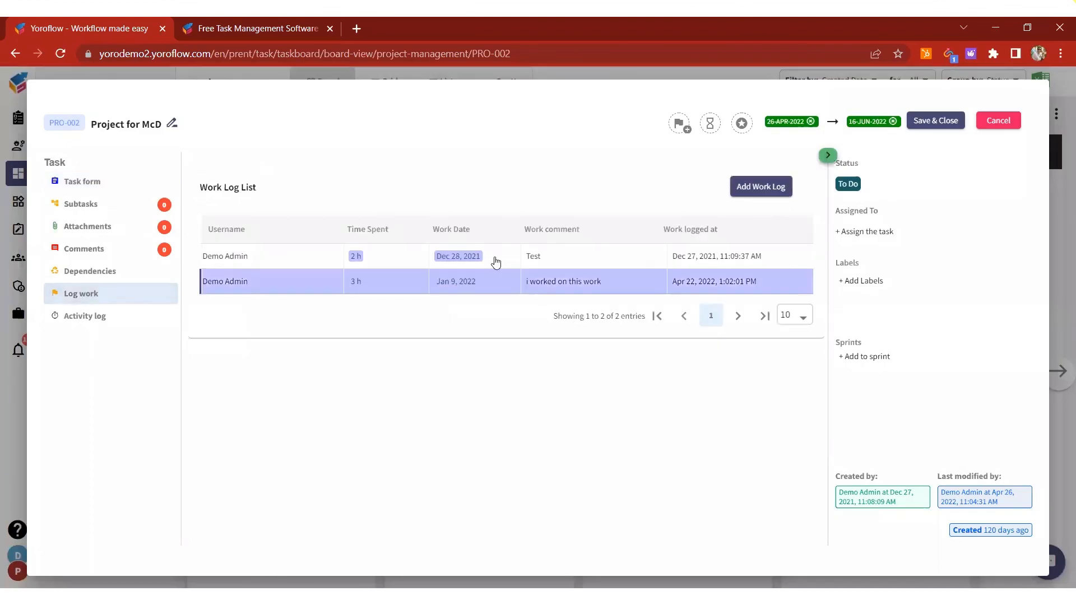
click(774, 195)
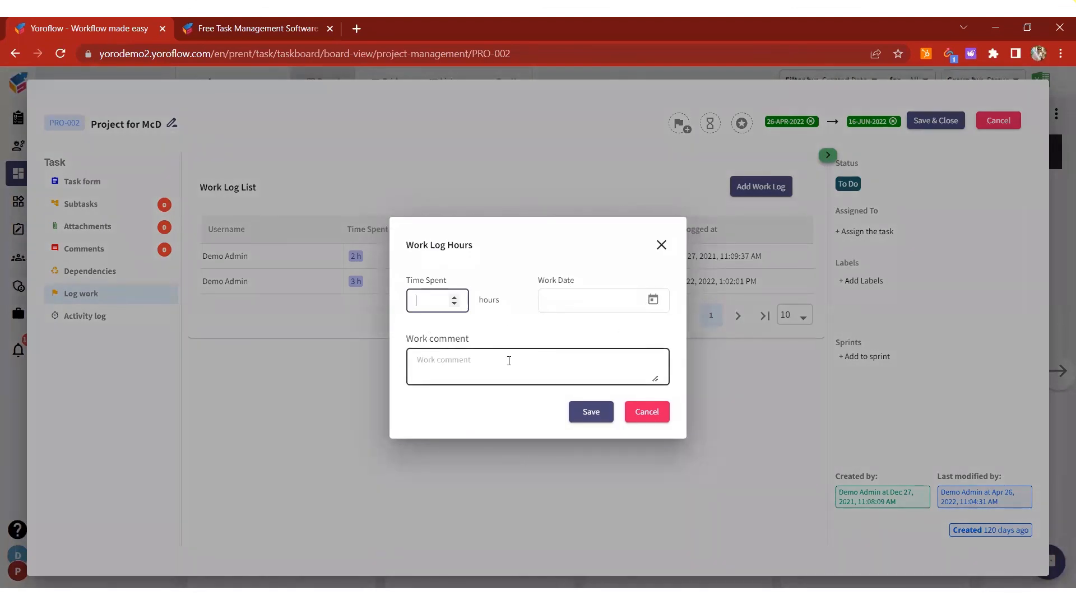
click(660, 247)
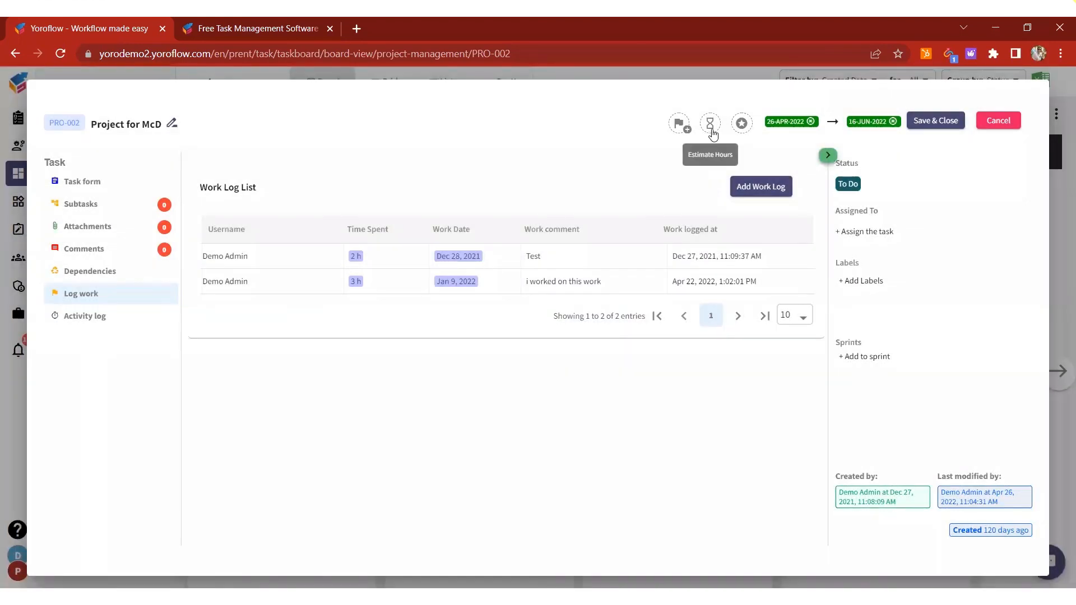
Open the estimated hours of Project for McD for editing
click(712, 132)
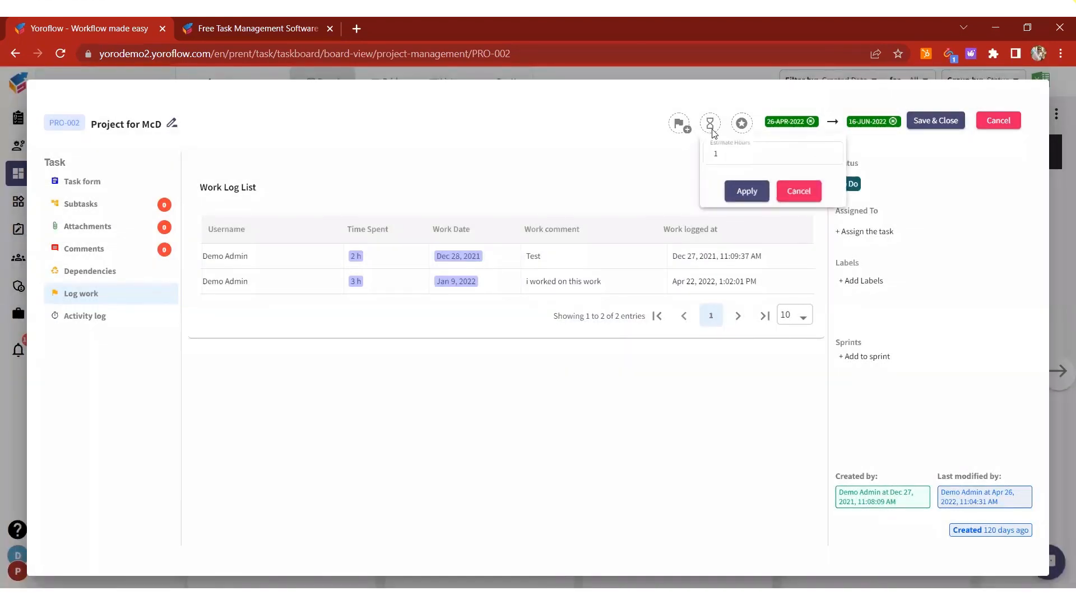